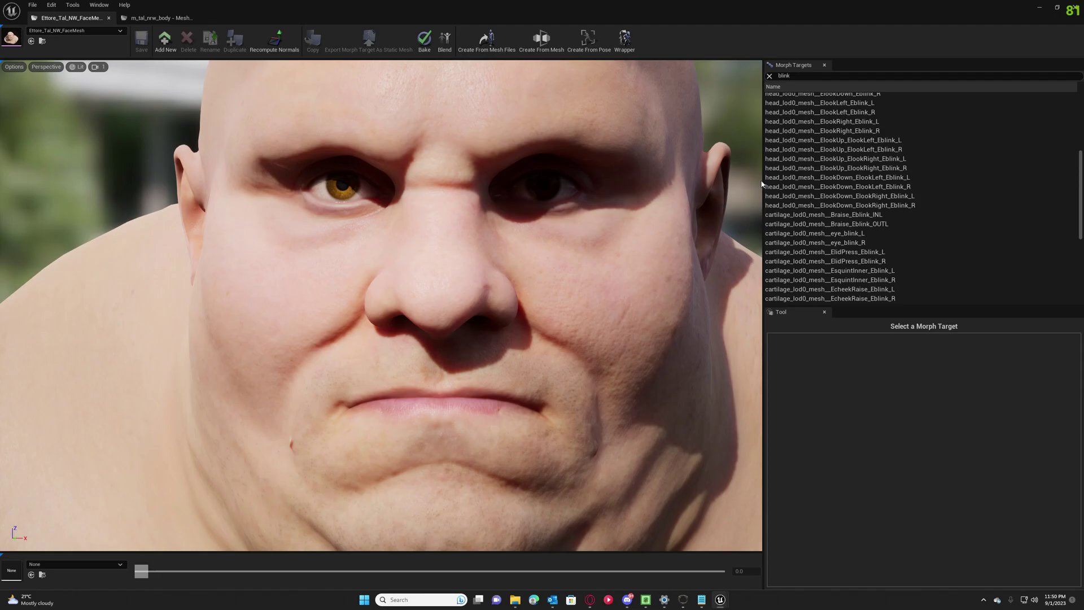
# - Start a Create From Pose using mh_arkit_mapping_anim as the source pose
pyautogui.moveTo(1081, 154)
pyautogui.mouseDown()
pyautogui.moveTo(1081, 102)
pyautogui.moveTo(1082, 228)
pyautogui.mouseUp()
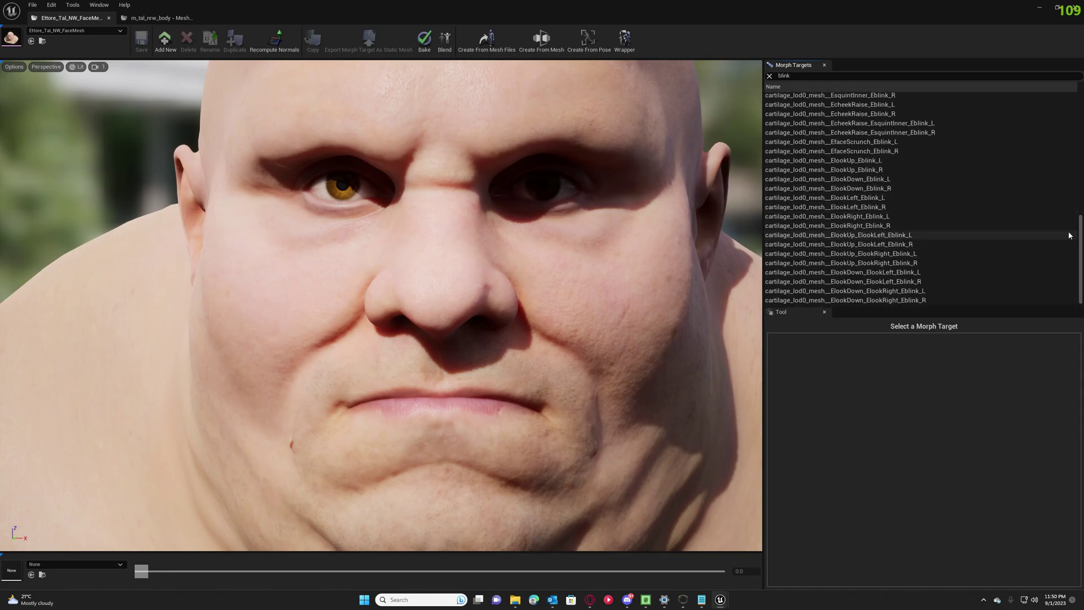
pyautogui.moveTo(1080, 237); pyautogui.dragTo(1081, 113)
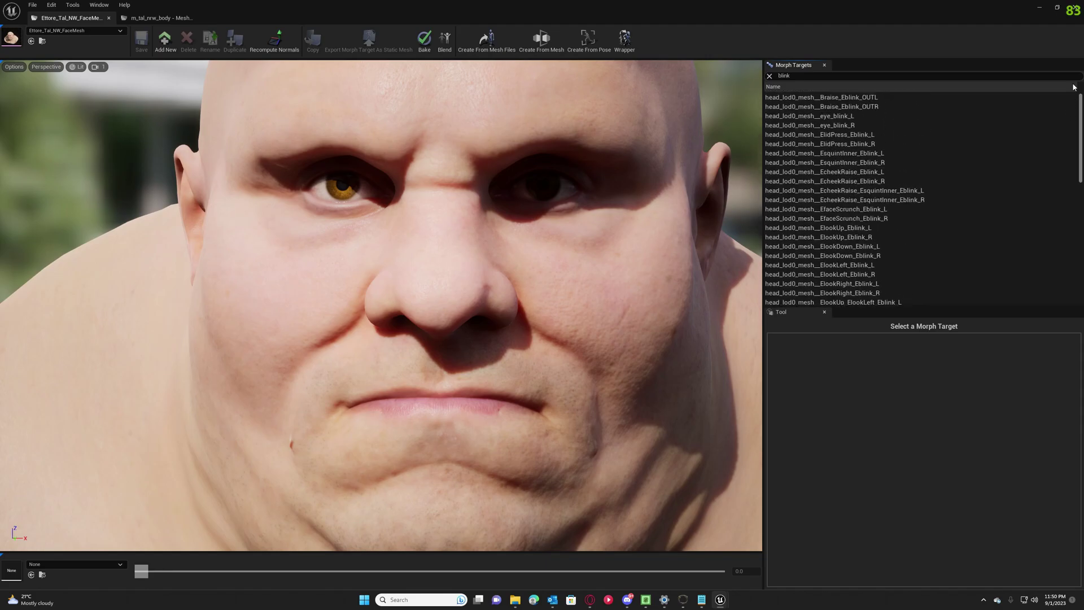
pyautogui.click(602, 47)
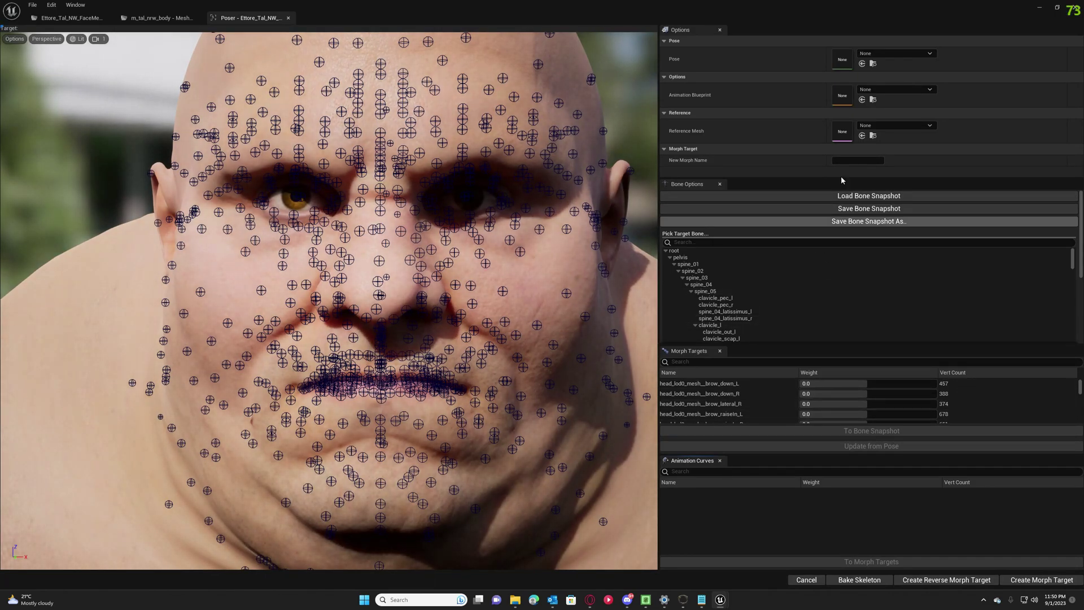
pyautogui.click(894, 54)
pyautogui.write('arkit')
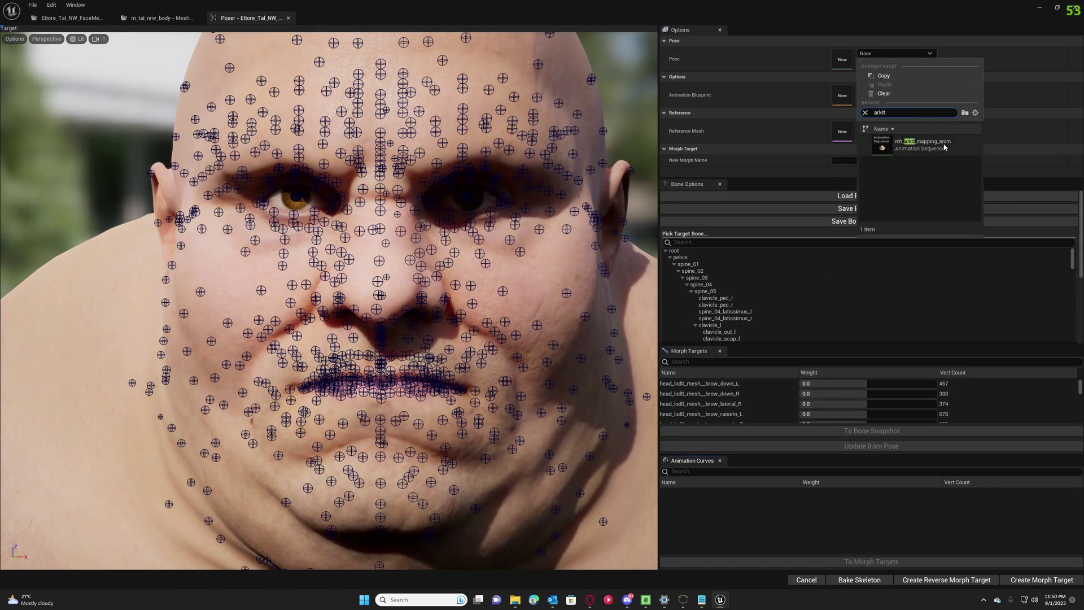
pyautogui.click(909, 144)
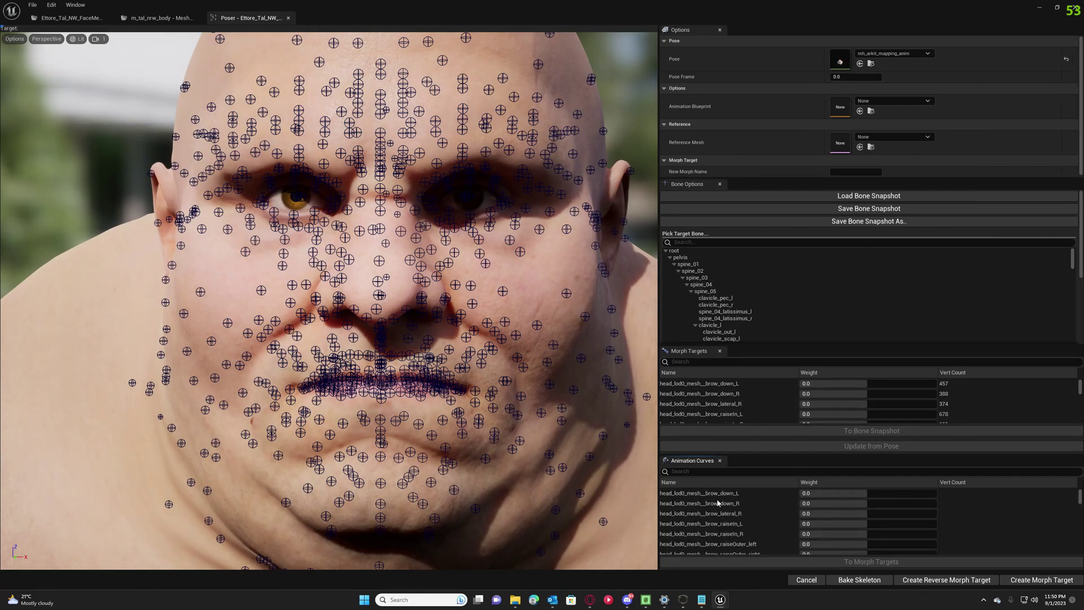
# - Set the CTRL_expressions_JawOpen curve to 1.0 to open the mouth fully
pyautogui.click(723, 471)
pyautogui.write('wopen')
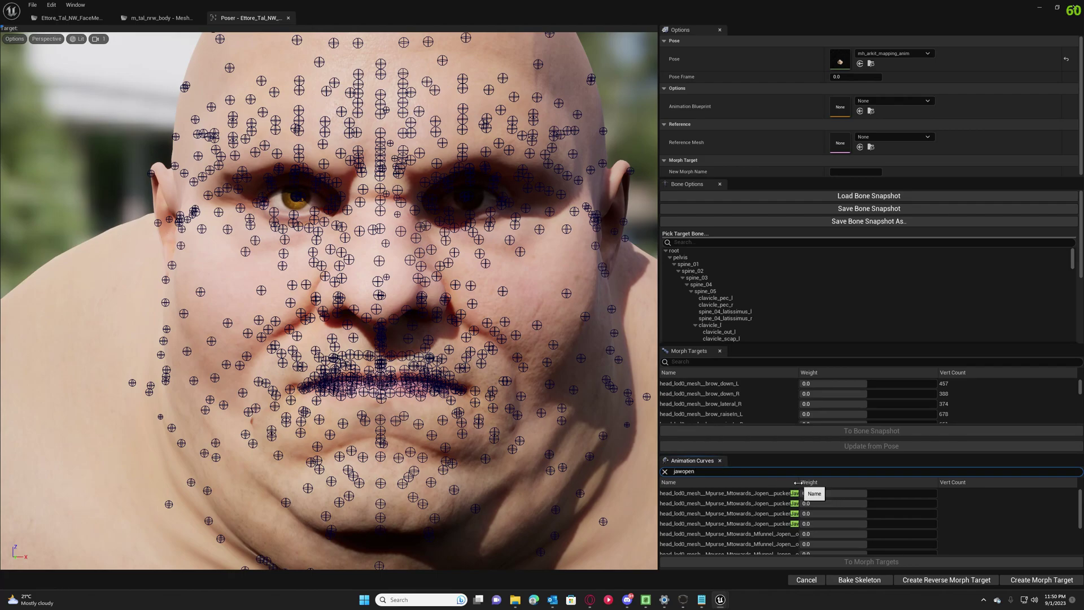
pyautogui.moveTo(799, 481); pyautogui.dragTo(867, 481)
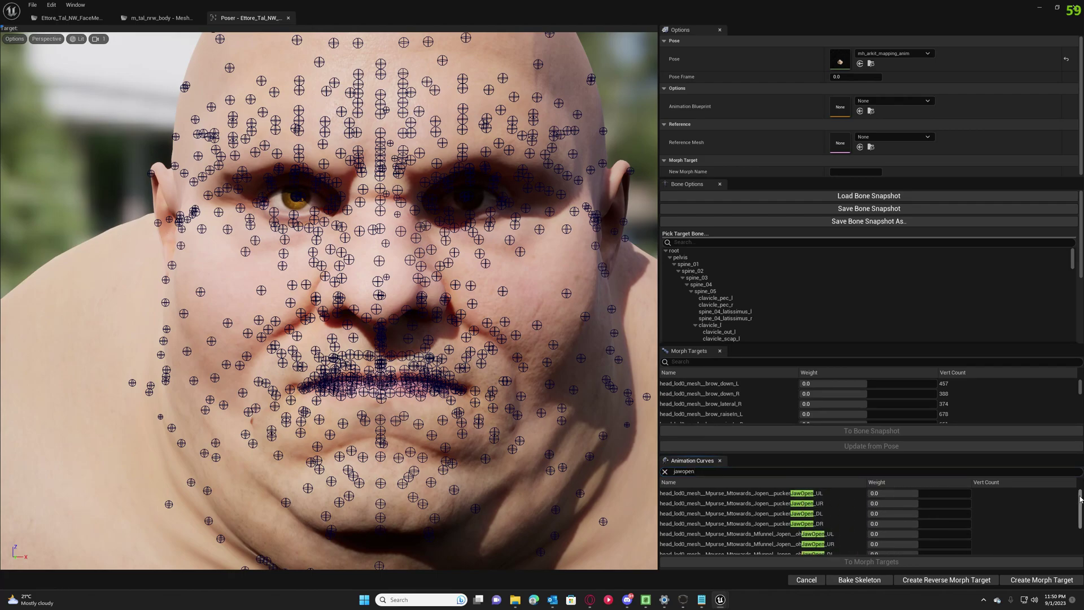
pyautogui.scroll(-2, 1066, 531)
pyautogui.scroll(-2, 1067, 532)
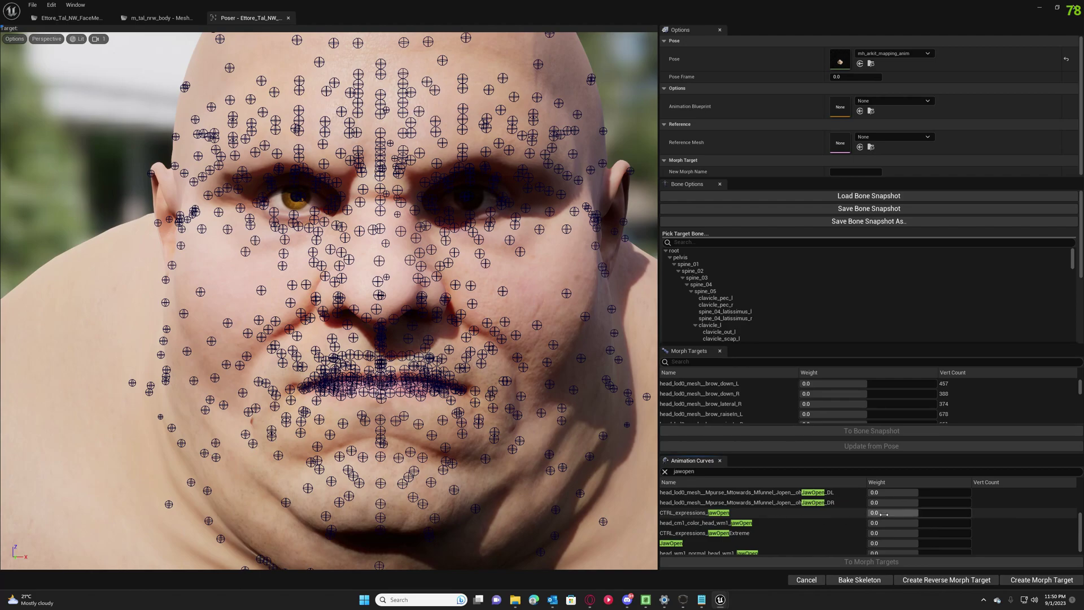
pyautogui.moveTo(912, 514); pyautogui.dragTo(969, 514)
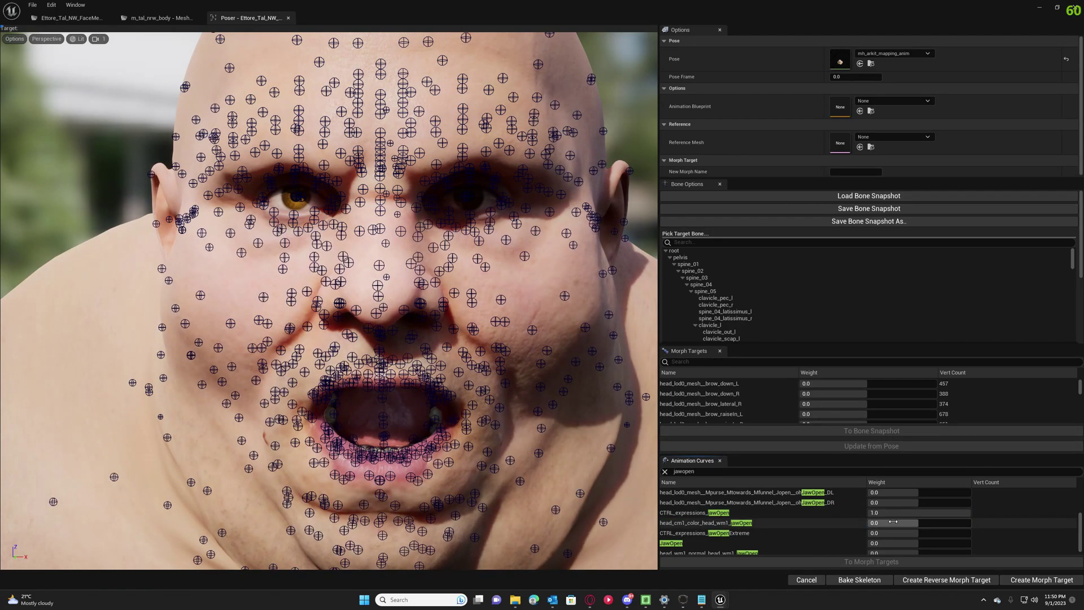
# - Save the jaw-open pose as bone snapshot BoneSnapshot_JawOpen
pyautogui.click(849, 211)
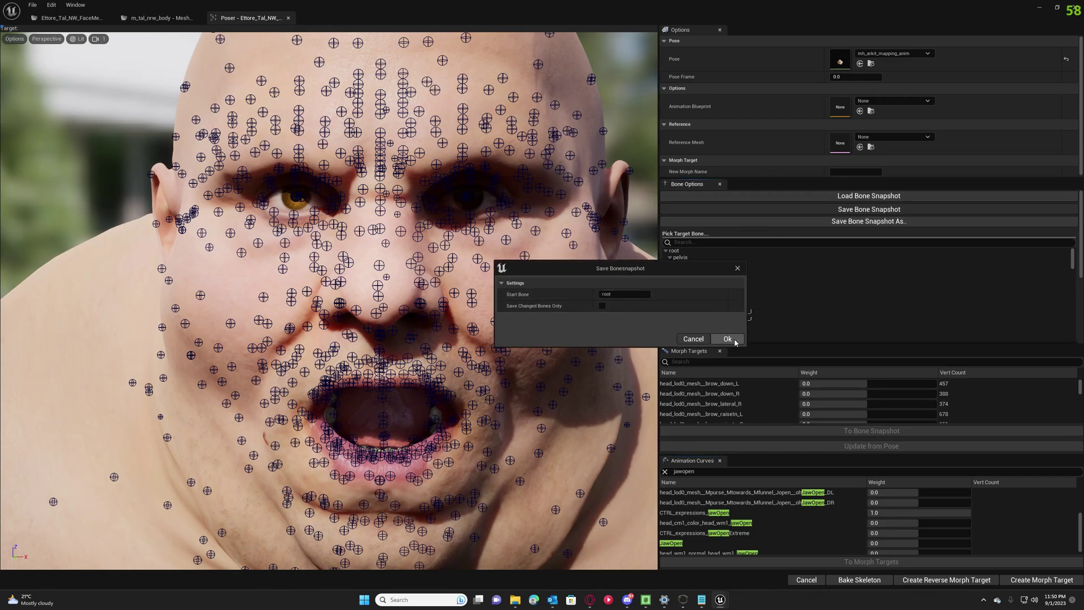
pyautogui.click(728, 339)
pyautogui.write('BoneSnapshot_JawOpen')
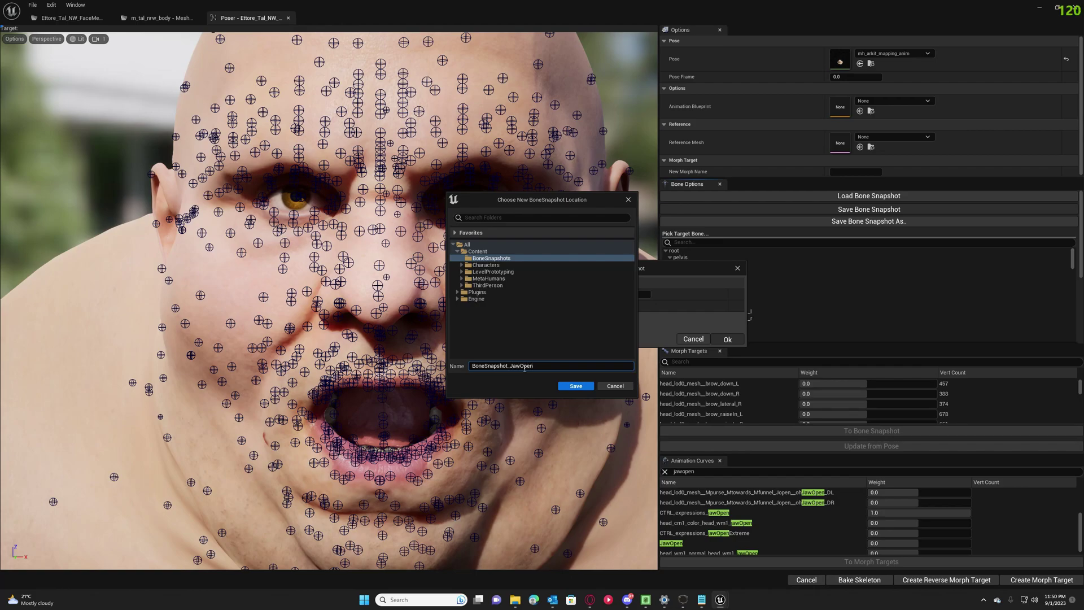
pyautogui.click(577, 386)
pyautogui.click(604, 315)
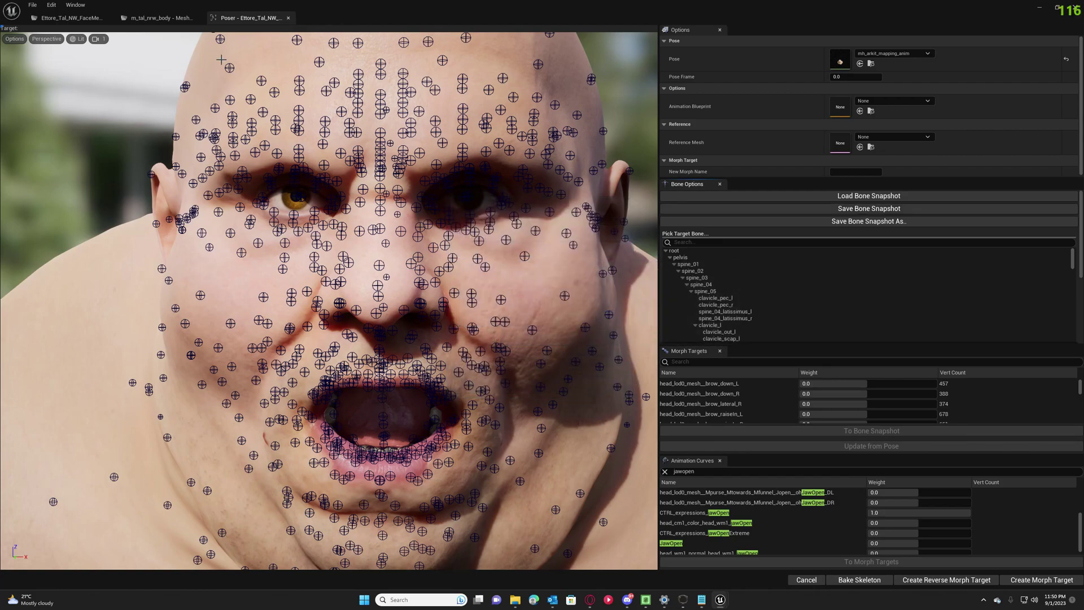
# - Preview BoneSnapshot_JawOpen on the face mesh and orbit to a side view of the jaw
pyautogui.click(71, 18)
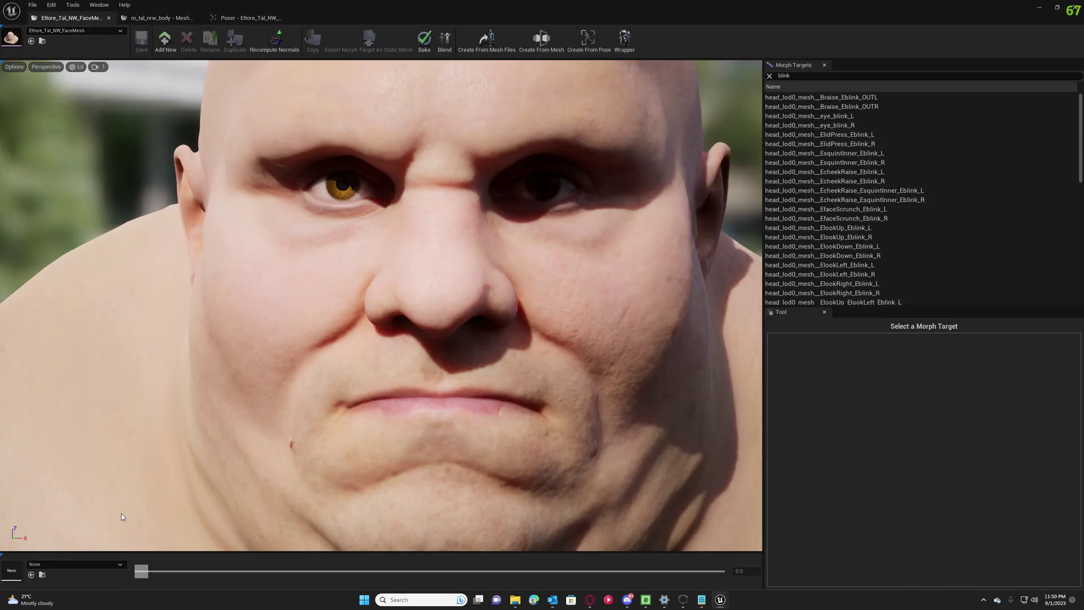
pyautogui.click(73, 566)
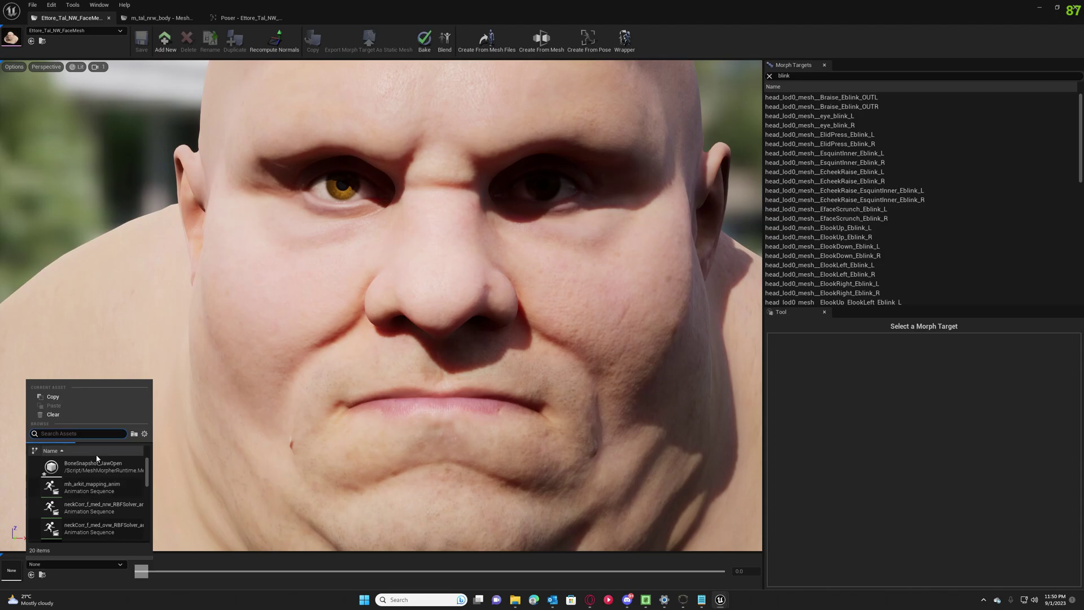
pyautogui.click(182, 459)
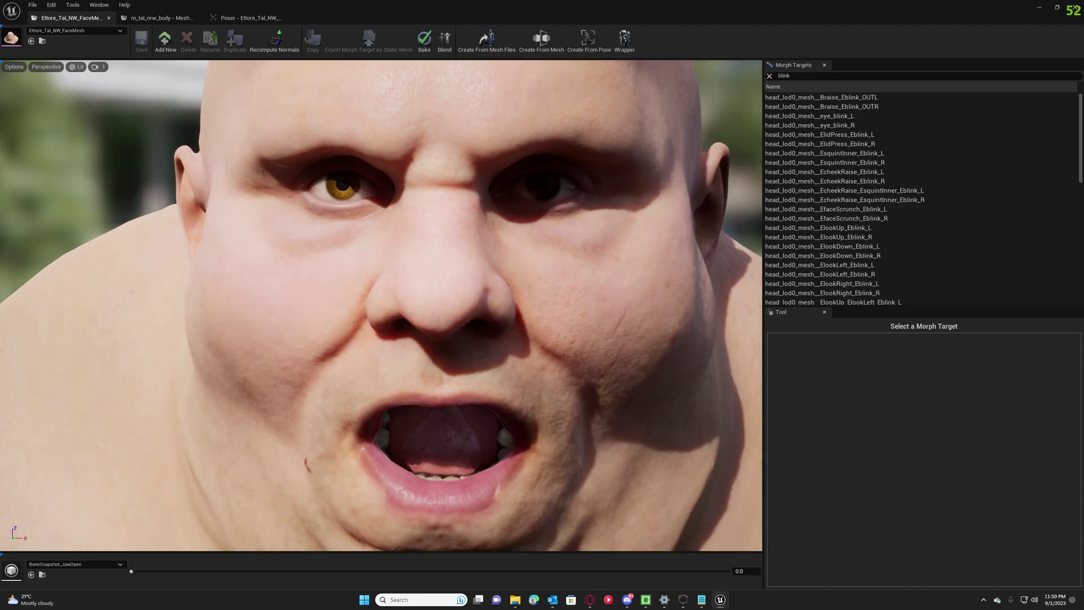
pyautogui.moveTo(381, 305)
pyautogui.mouseDown()
pyautogui.moveTo(508, 316)
pyautogui.moveTo(532, 441)
pyautogui.mouseUp()
pyautogui.moveTo(383, 474)
pyautogui.mouseDown()
pyautogui.moveTo(421, 406)
pyautogui.moveTo(205, 352)
pyautogui.mouseUp()
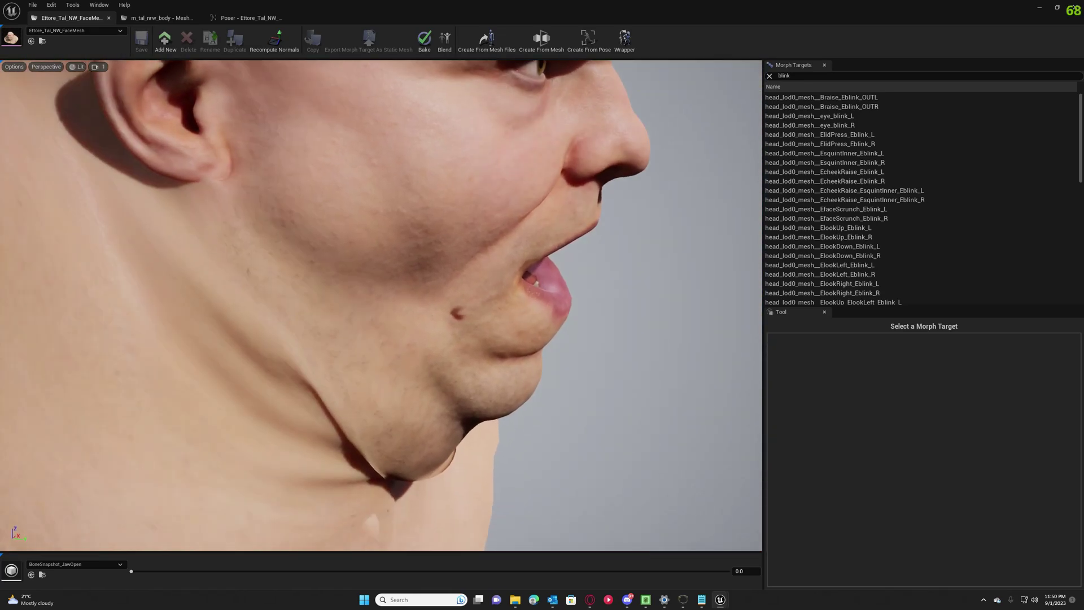
pyautogui.moveTo(163, 232); pyautogui.dragTo(295, 218)
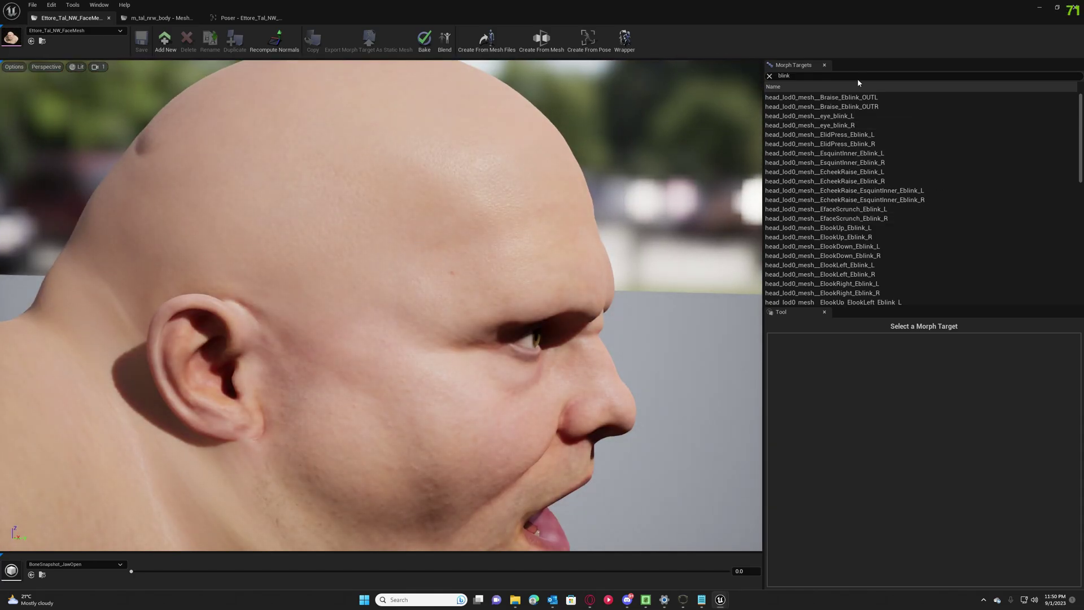
# - Filter the Morph Targets list down to jaw_open and jaw_openExtreme_cor
pyautogui.click(851, 74)
pyautogui.write('jaw')
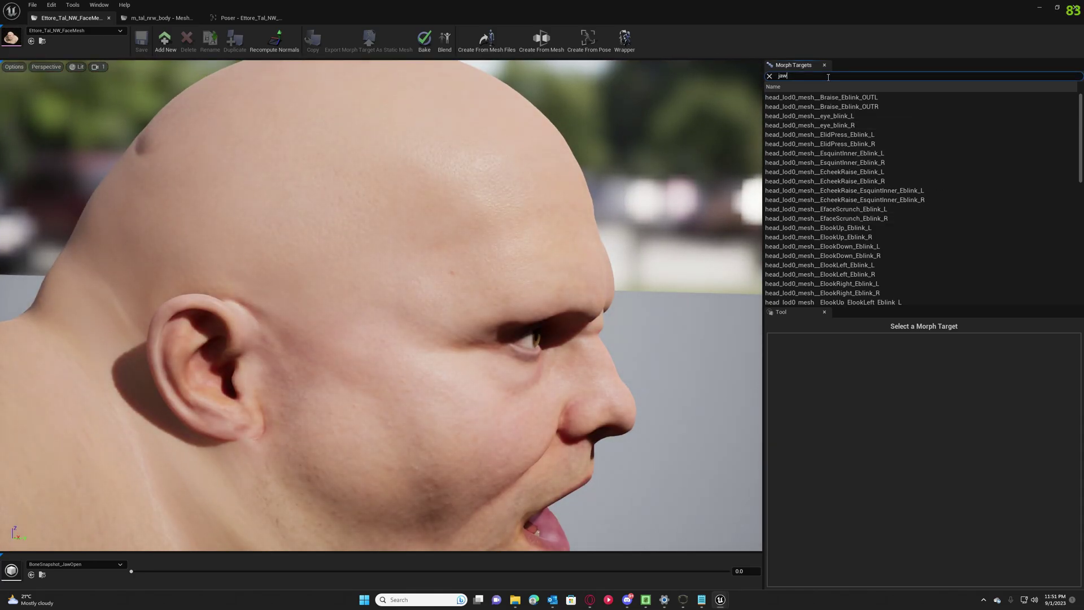
pyautogui.write('open')
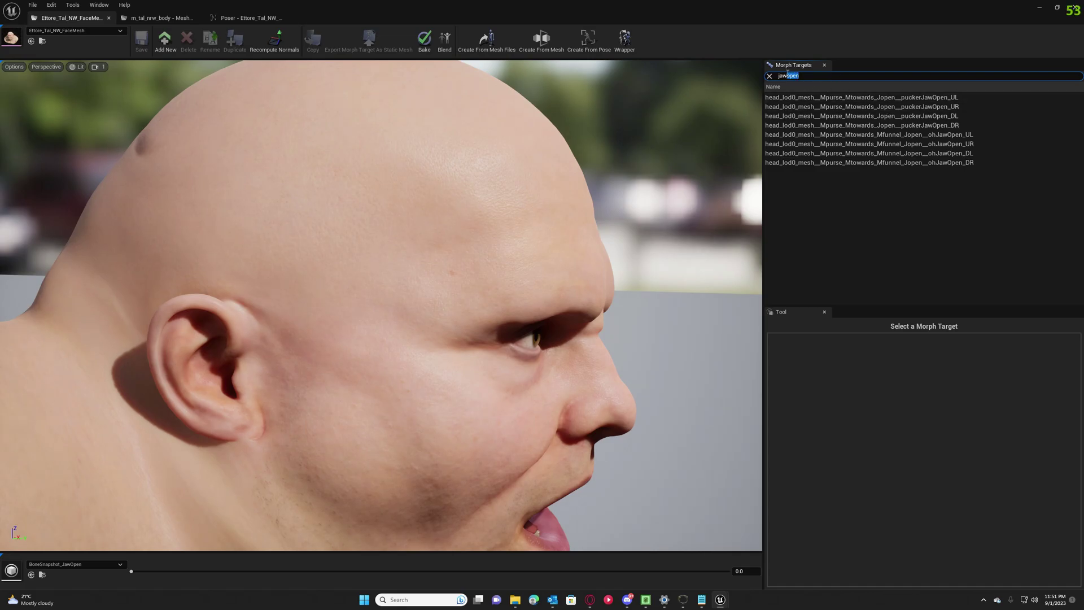
pyautogui.write('_ope')
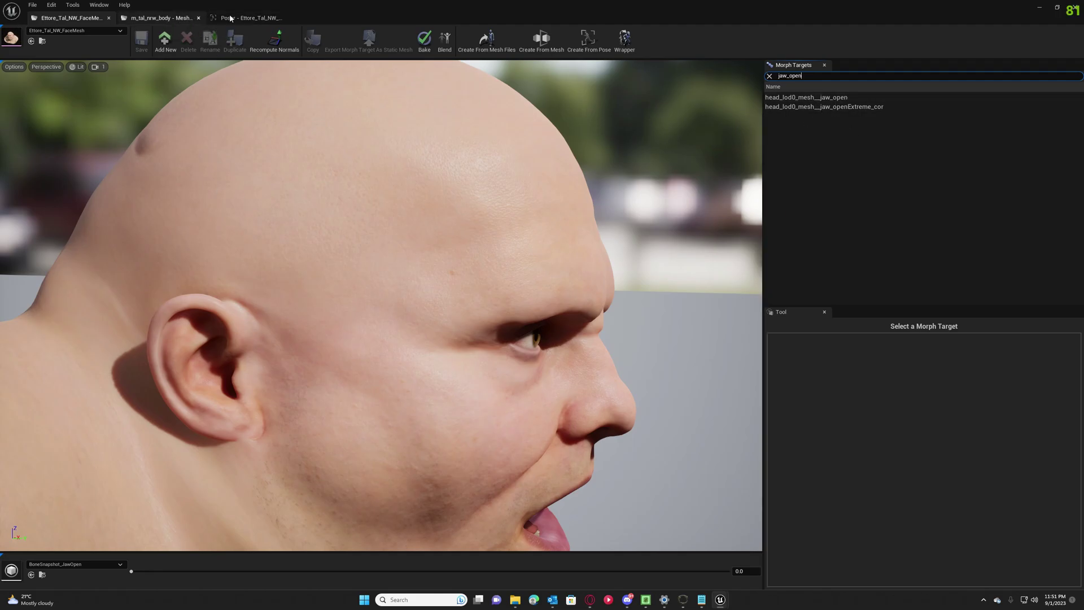
pyautogui.moveTo(250, 18)
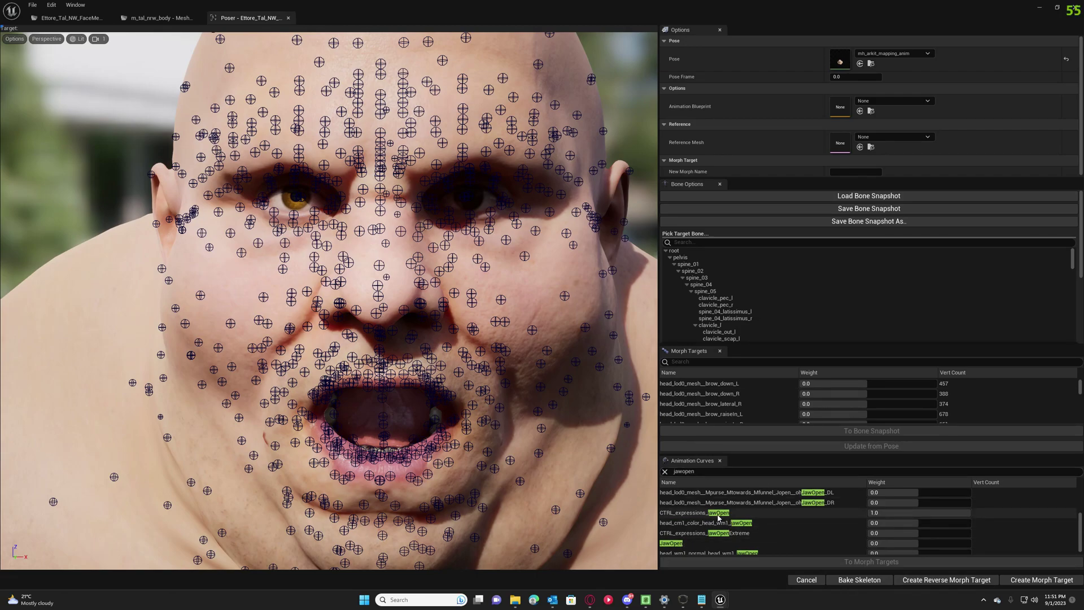
pyautogui.click(724, 515)
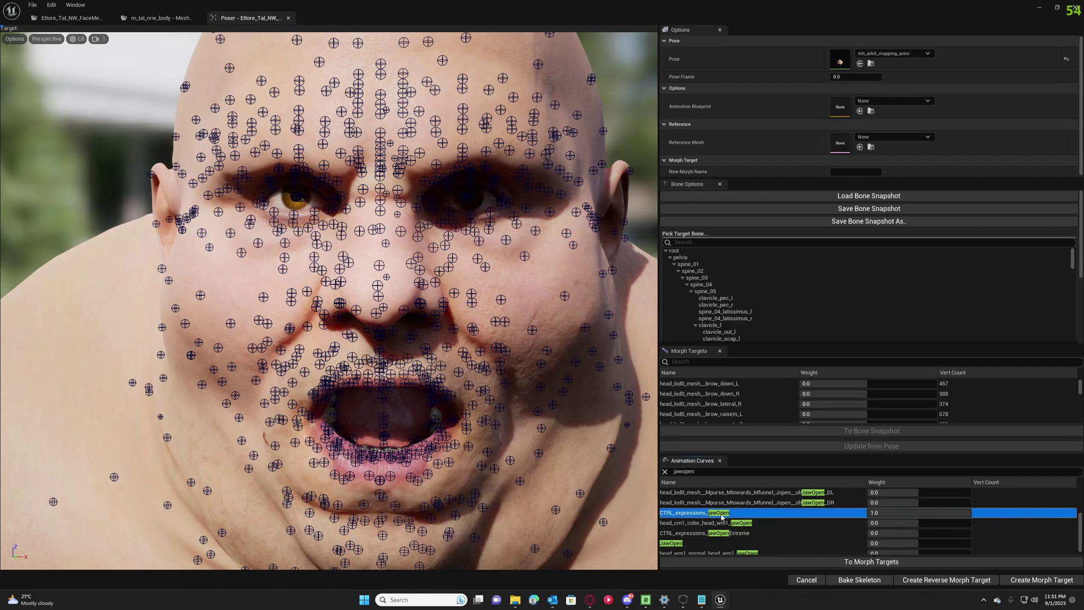
pyautogui.click(68, 18)
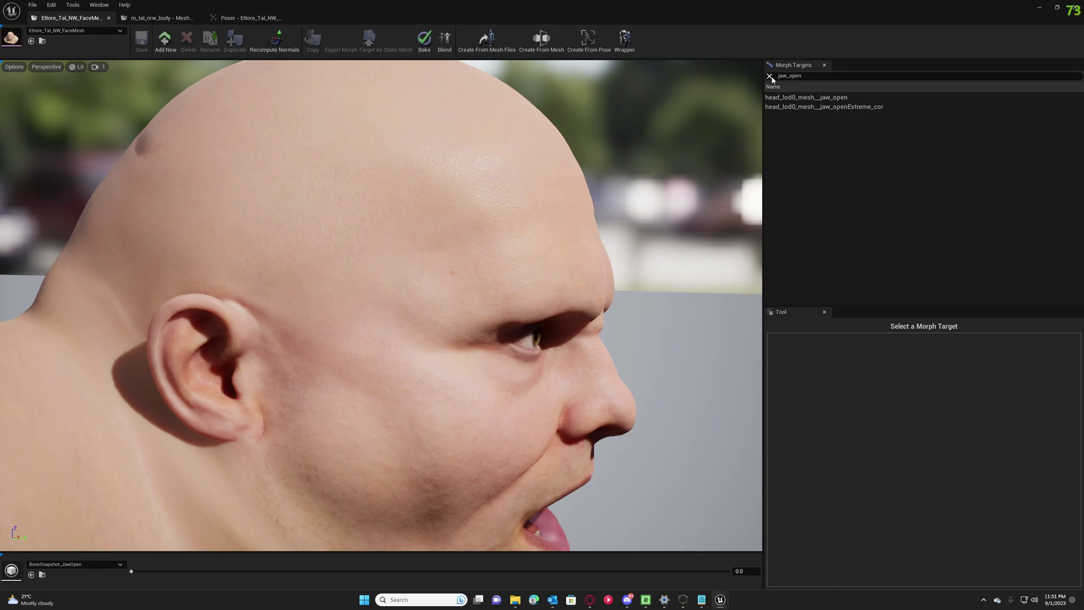
pyautogui.click(771, 77)
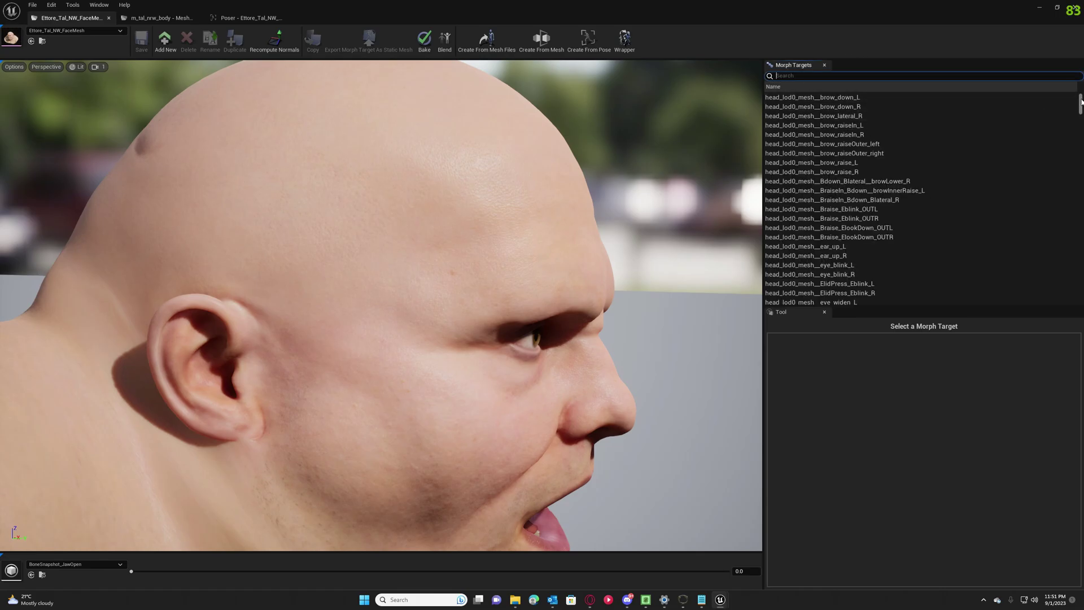
pyautogui.moveTo(1081, 103); pyautogui.dragTo(1080, 105)
pyautogui.write('jaw_')
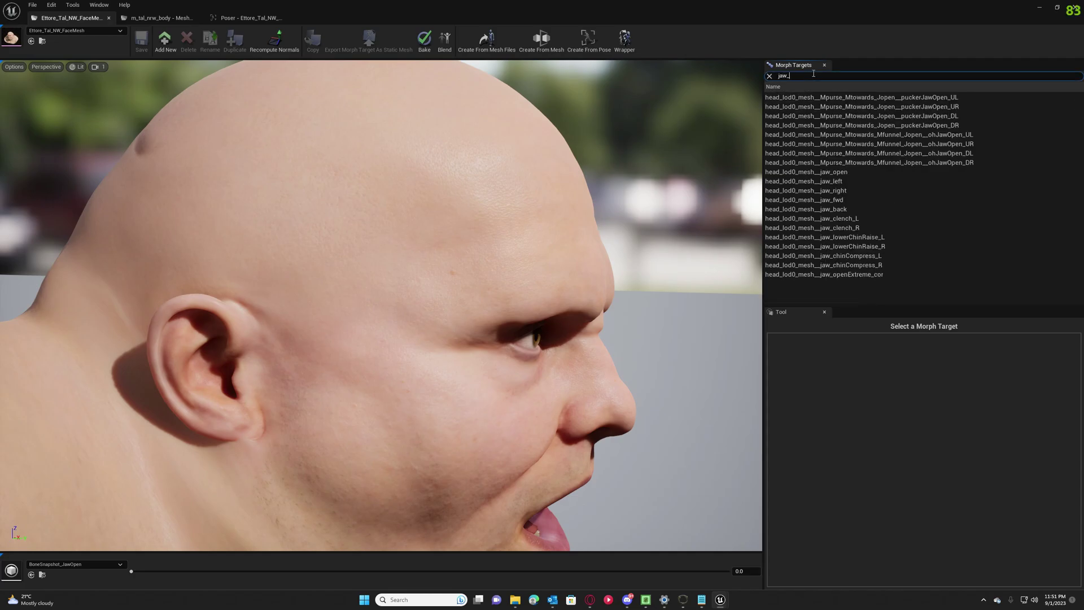
pyautogui.write('open')
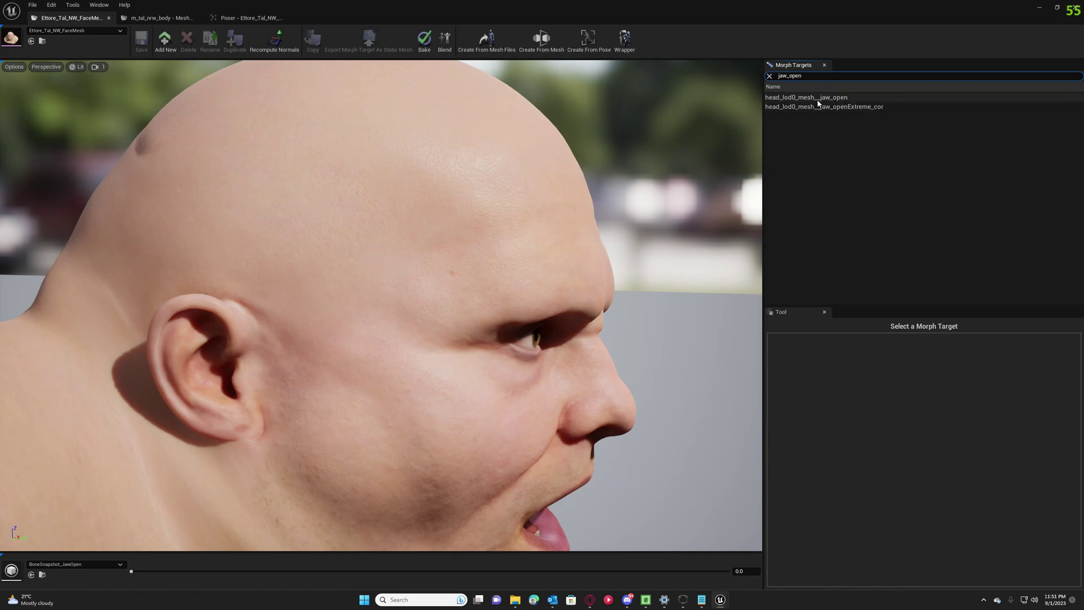
# - Load head_lod0_mesh__jaw_open into the Mesh Morpher Tool with Tool Type set to Smooth
pyautogui.click(862, 108)
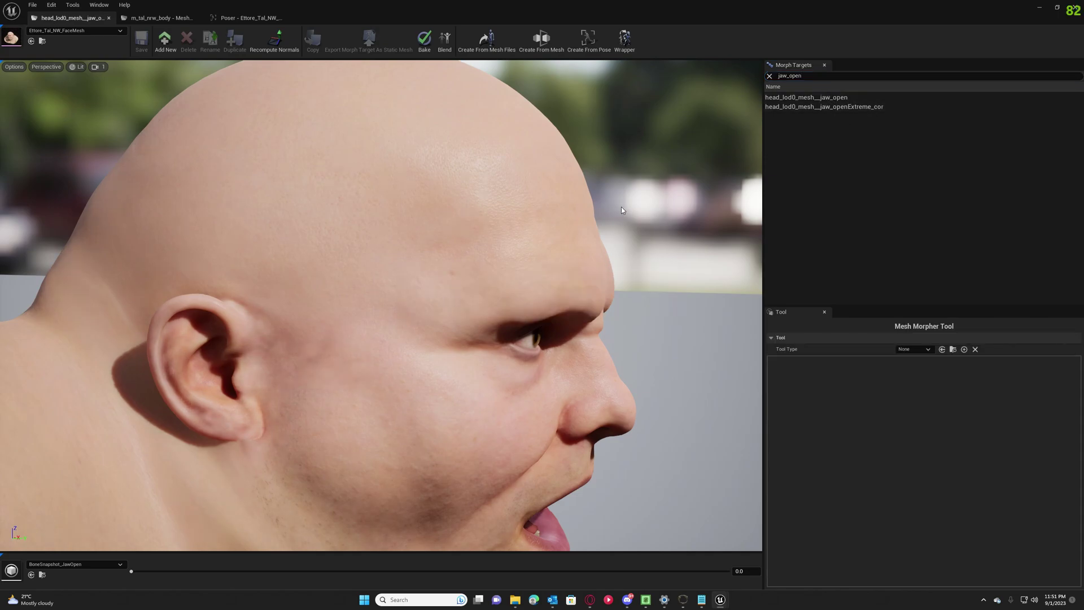
pyautogui.moveTo(621, 207); pyautogui.dragTo(624, 207)
pyautogui.click(802, 98)
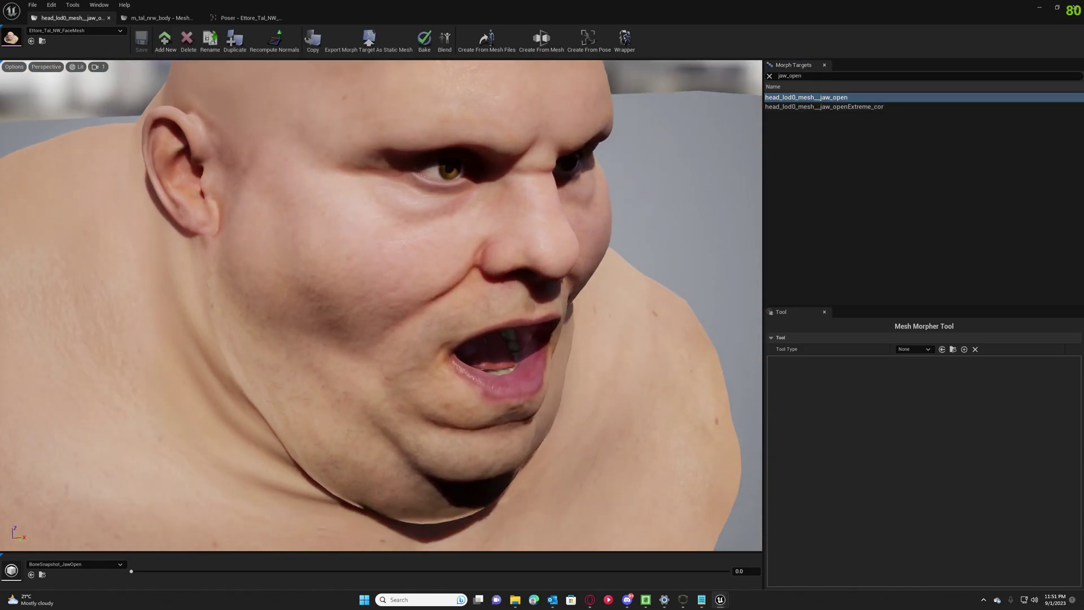
pyautogui.moveTo(395, 283); pyautogui.dragTo(316, 282)
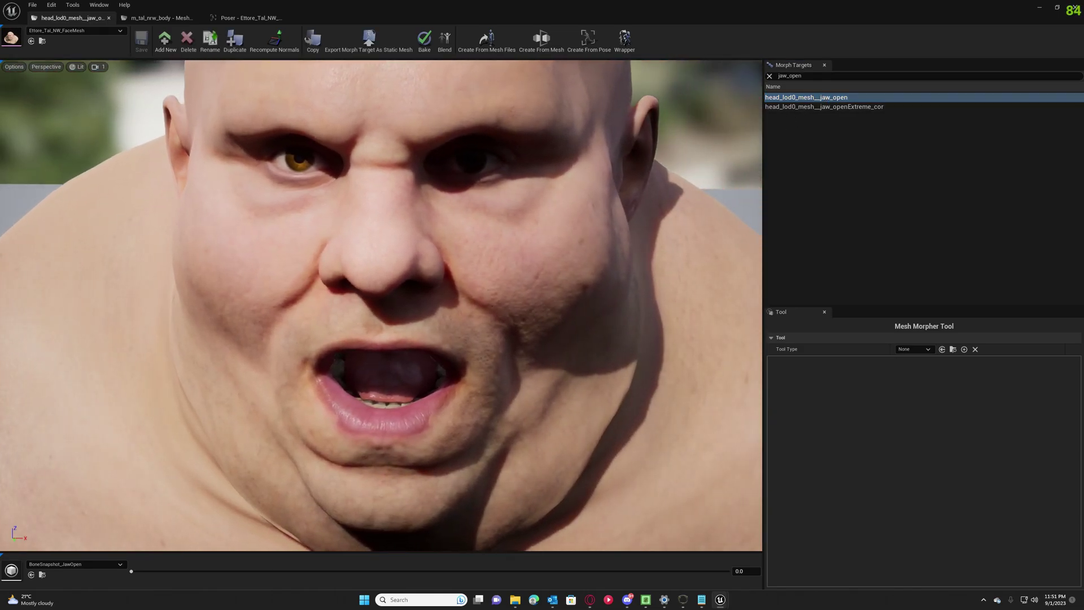
pyautogui.moveTo(395, 282); pyautogui.dragTo(339, 283)
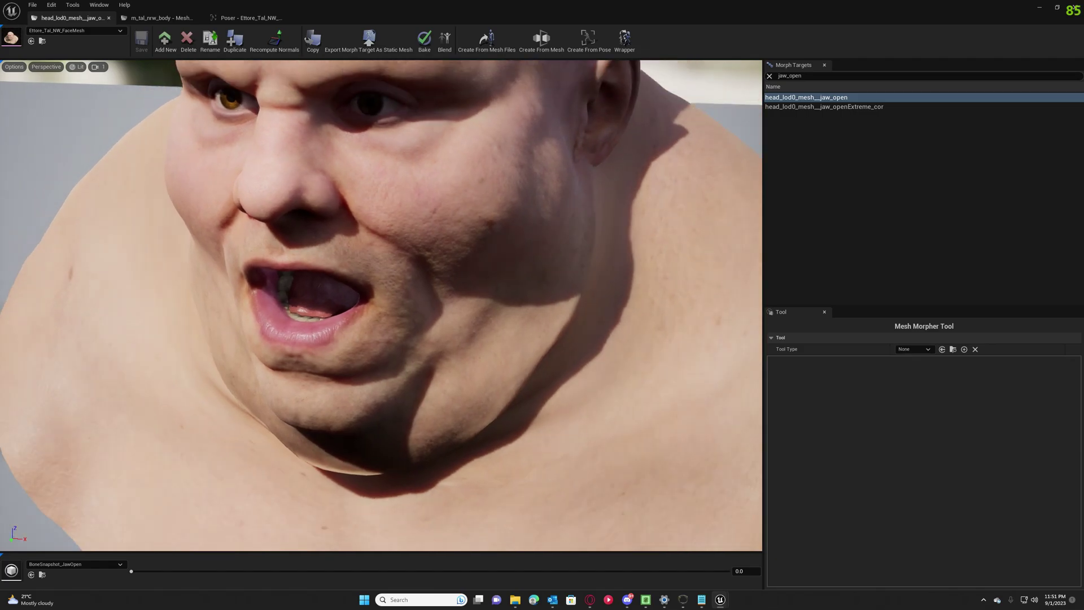
pyautogui.click(908, 350)
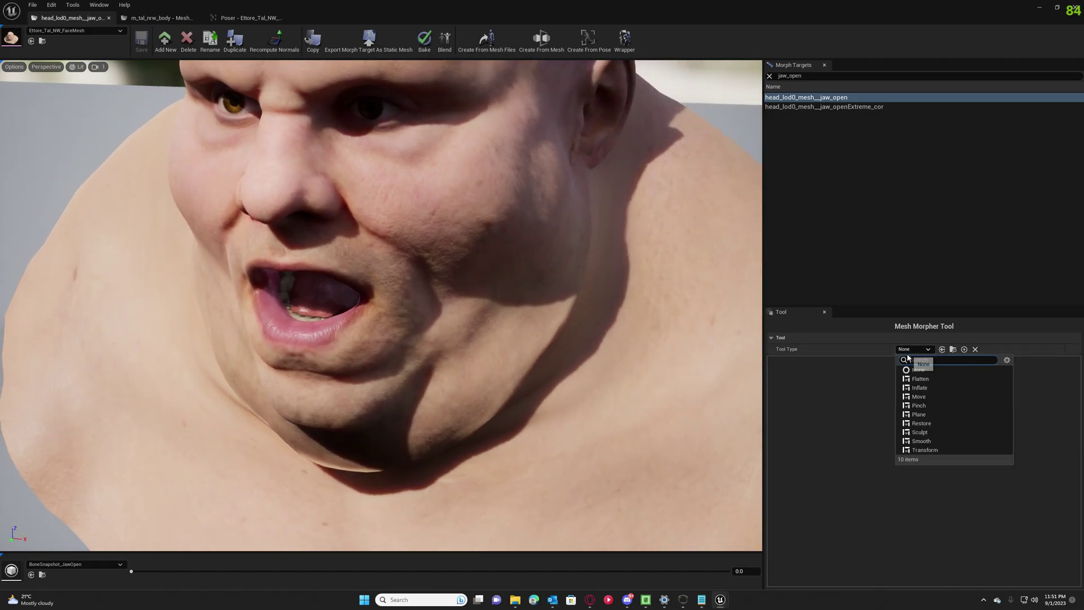
pyautogui.click(920, 441)
# - Smooth the chin and neck of the jaw_open morph, checking from the front and below
pyautogui.scroll(10, 650, 367)
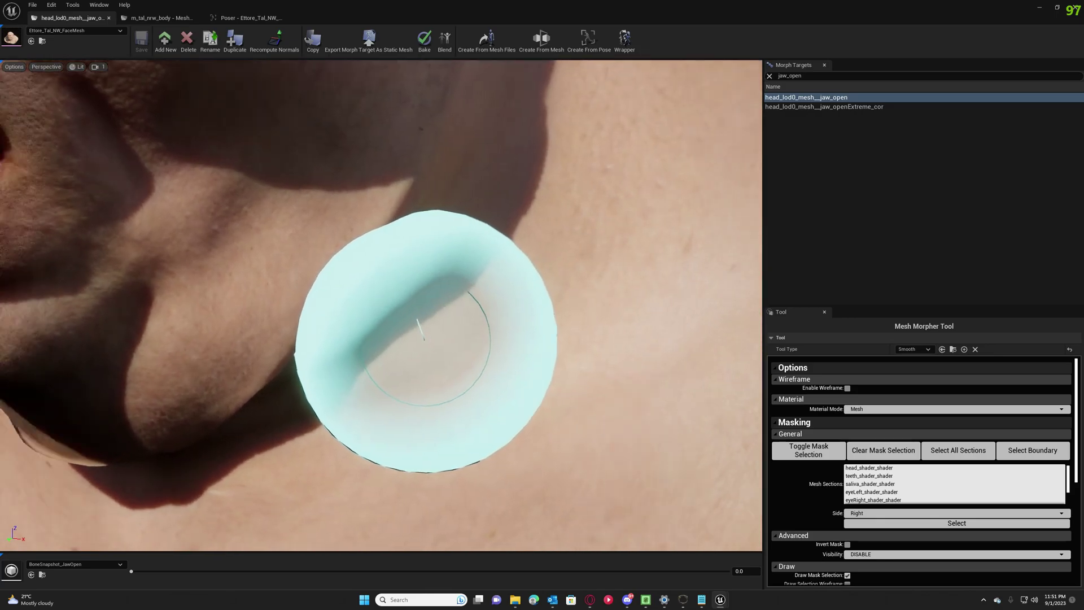
pyautogui.scroll(-5, 426, 338)
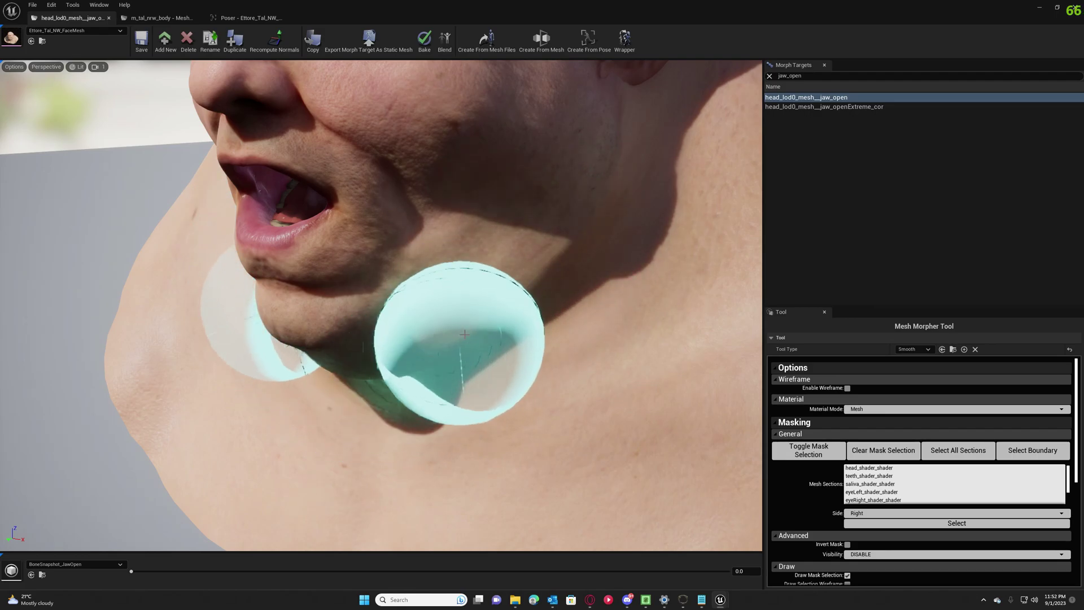
pyautogui.moveTo(593, 291); pyautogui.dragTo(593, 290, button='right')
pyautogui.moveTo(231, 328)
pyautogui.mouseDown(button='right')
pyautogui.moveTo(290, 338)
pyautogui.moveTo(230, 339)
pyautogui.moveTo(218, 314)
pyautogui.moveTo(213, 164)
pyautogui.moveTo(519, 260)
pyautogui.moveTo(416, 195)
pyautogui.moveTo(441, 208)
pyautogui.moveTo(429, 169)
pyautogui.moveTo(429, 186)
pyautogui.mouseUp(button='right')
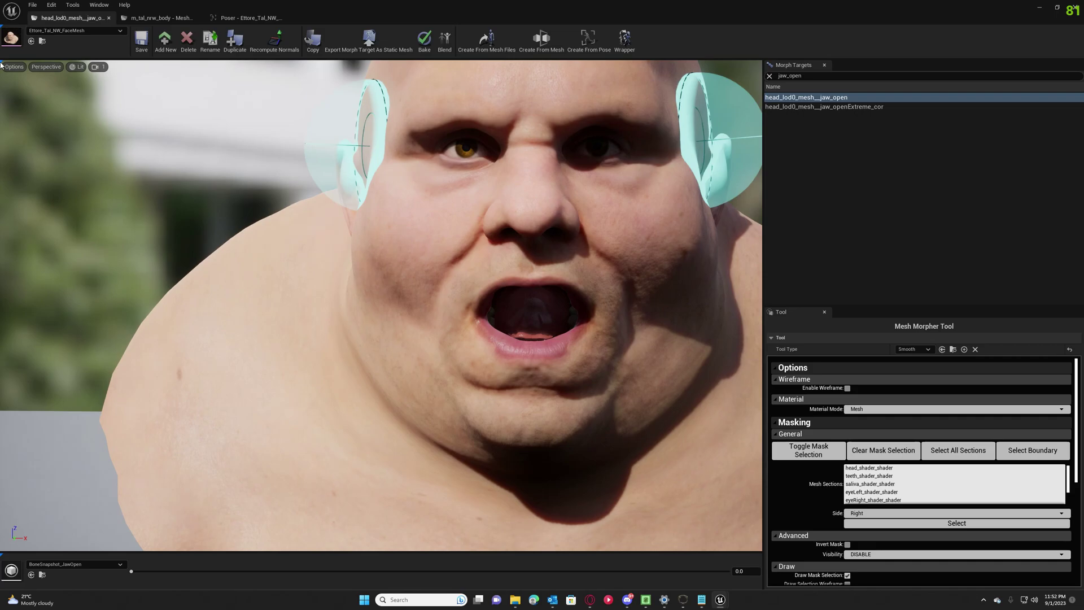
# - Apply the jaw_open morph edits and save the modified face mesh package
pyautogui.click(136, 44)
pyautogui.hotkey('ctrl', 'shift', 's')
pyautogui.click(566, 395)
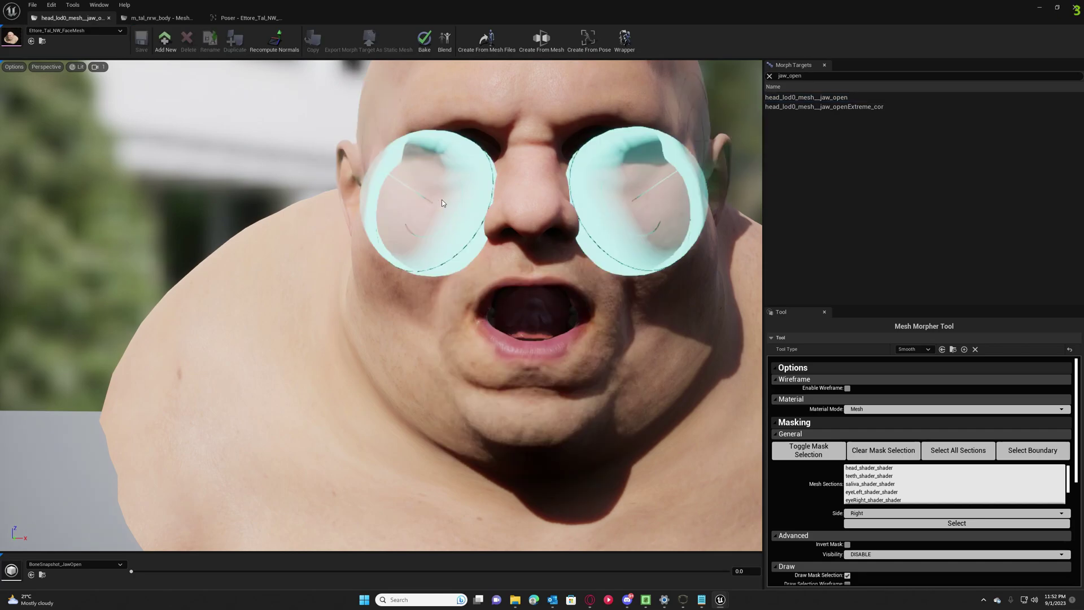
# - Minimize the mesh editor and open NewLevelSequence from the Content Drawer
pyautogui.click(1038, 7)
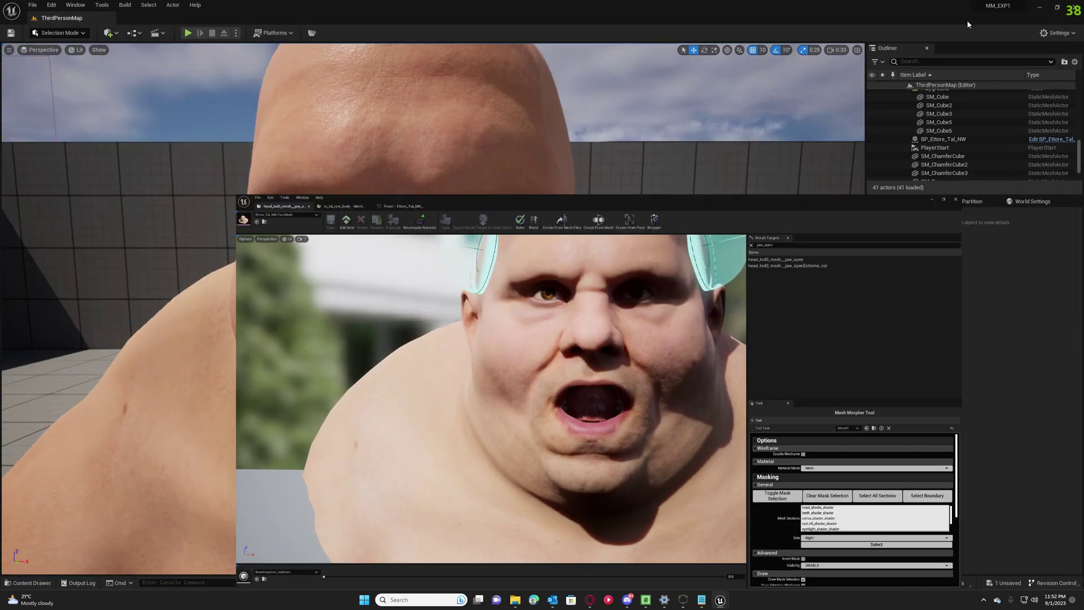
pyautogui.moveTo(395, 304)
pyautogui.mouseDown(button='right')
pyautogui.moveTo(508, 305)
pyautogui.moveTo(497, 226)
pyautogui.mouseUp(button='right')
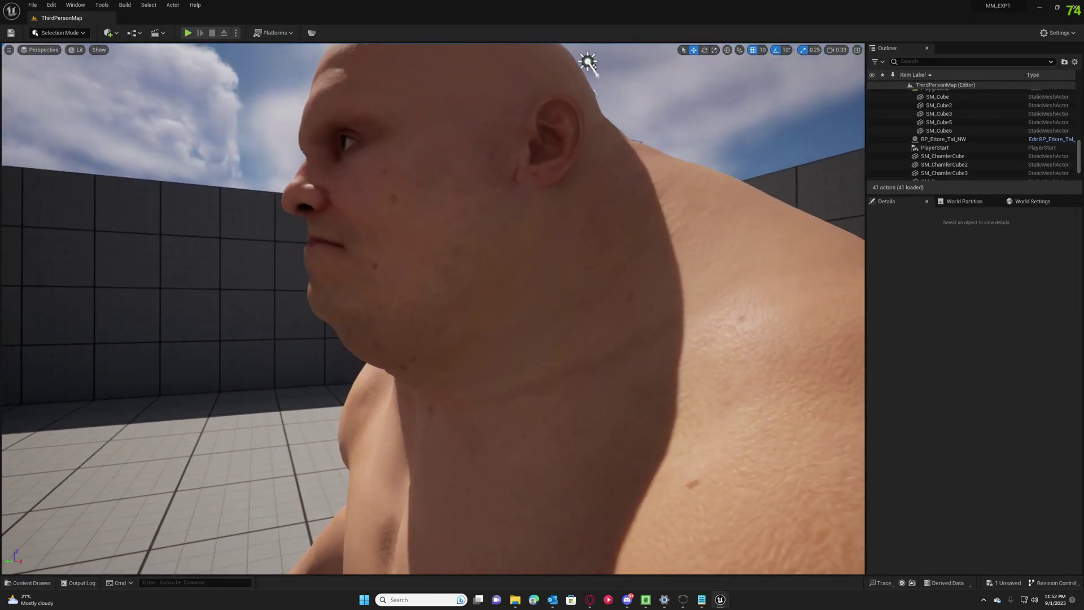
pyautogui.click(31, 583)
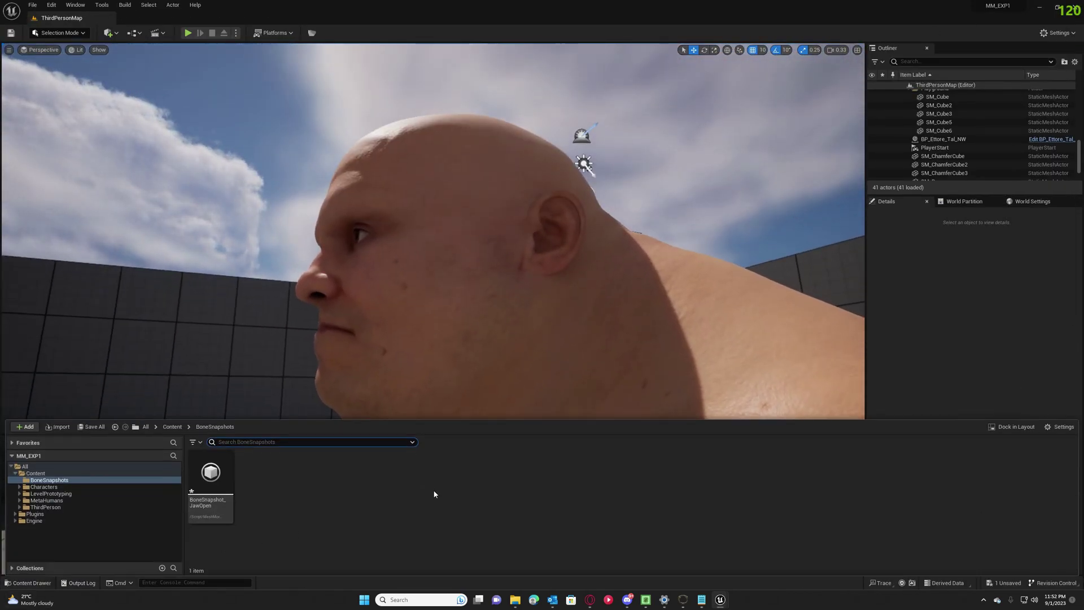
pyautogui.click(57, 474)
pyautogui.click(462, 473)
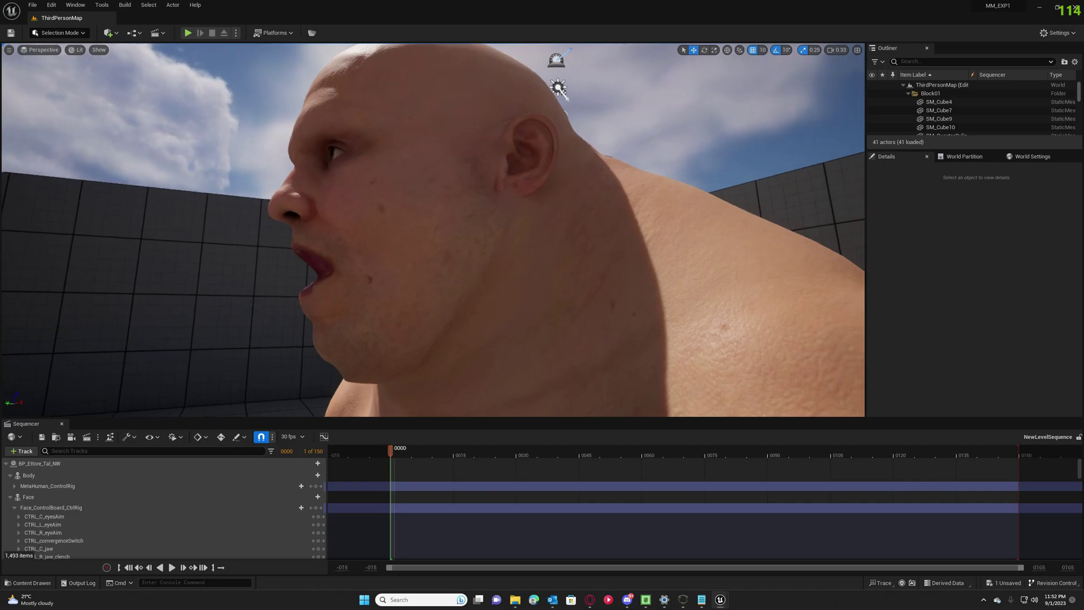
# - Inspect the character's open jaw up close, then return to the Mesh Morpher editor
pyautogui.moveTo(514, 327)
pyautogui.mouseDown(button='right')
pyautogui.moveTo(514, 395)
pyautogui.moveTo(514, 338)
pyautogui.mouseUp(button='right')
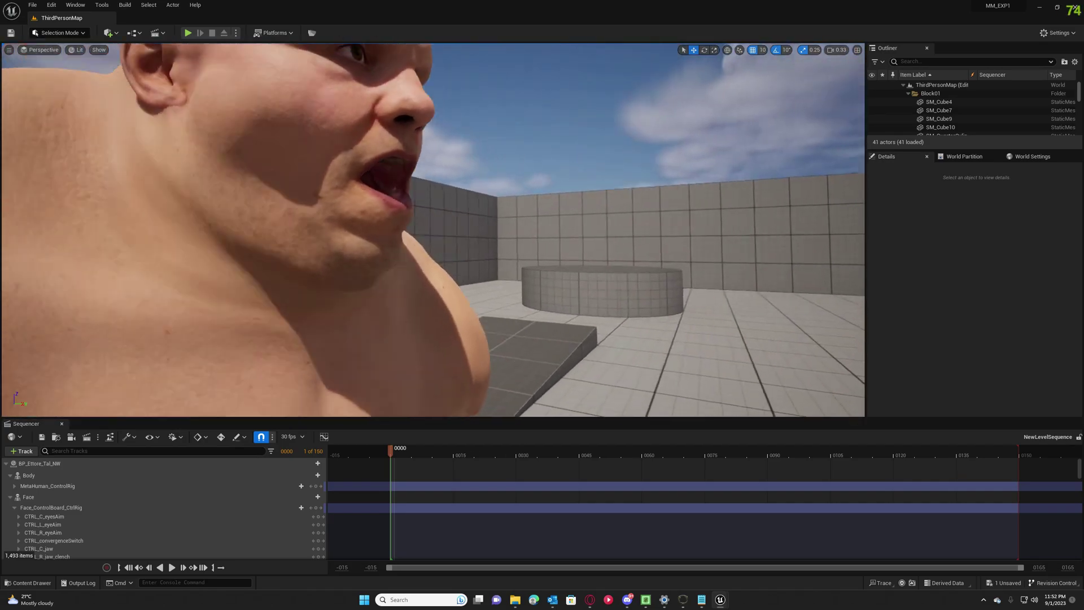
pyautogui.moveTo(348, 328); pyautogui.dragTo(348, 328, button='right')
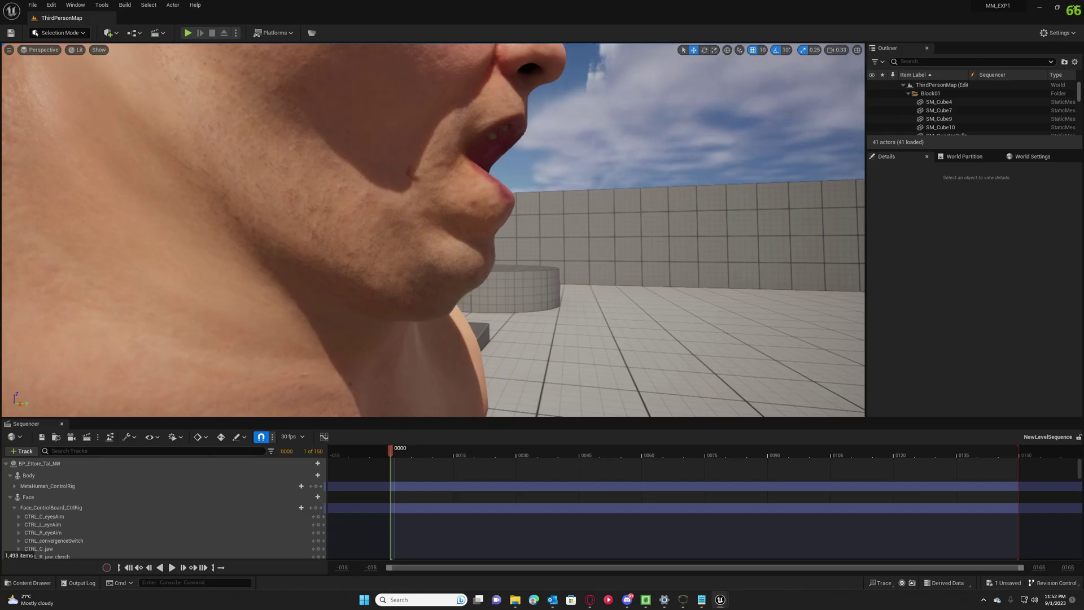
pyautogui.moveTo(432, 230); pyautogui.dragTo(432, 229, button='right')
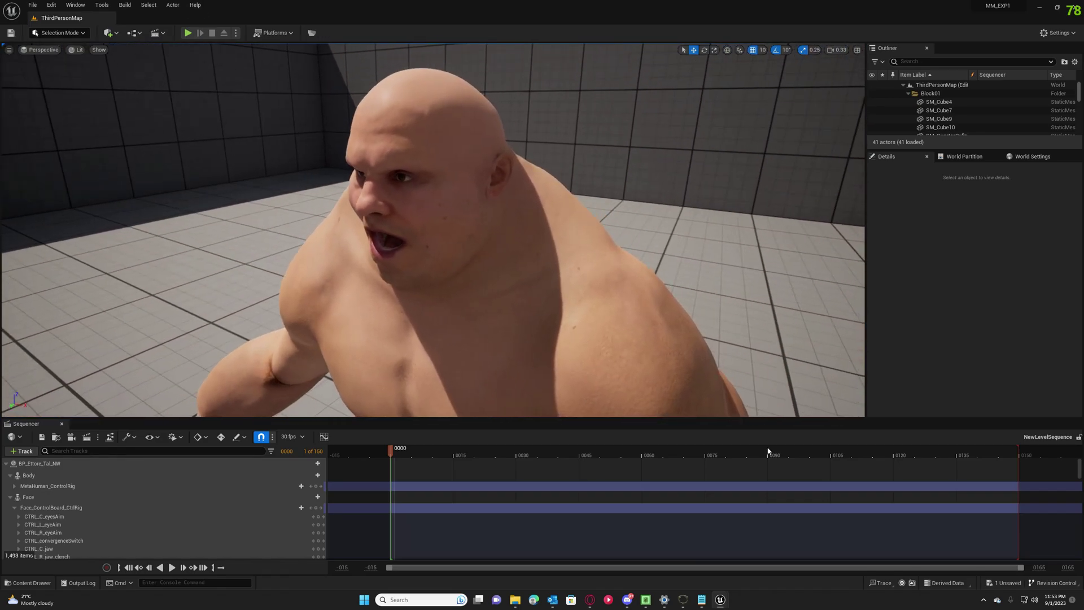
pyautogui.moveTo(720, 599)
pyautogui.click(746, 562)
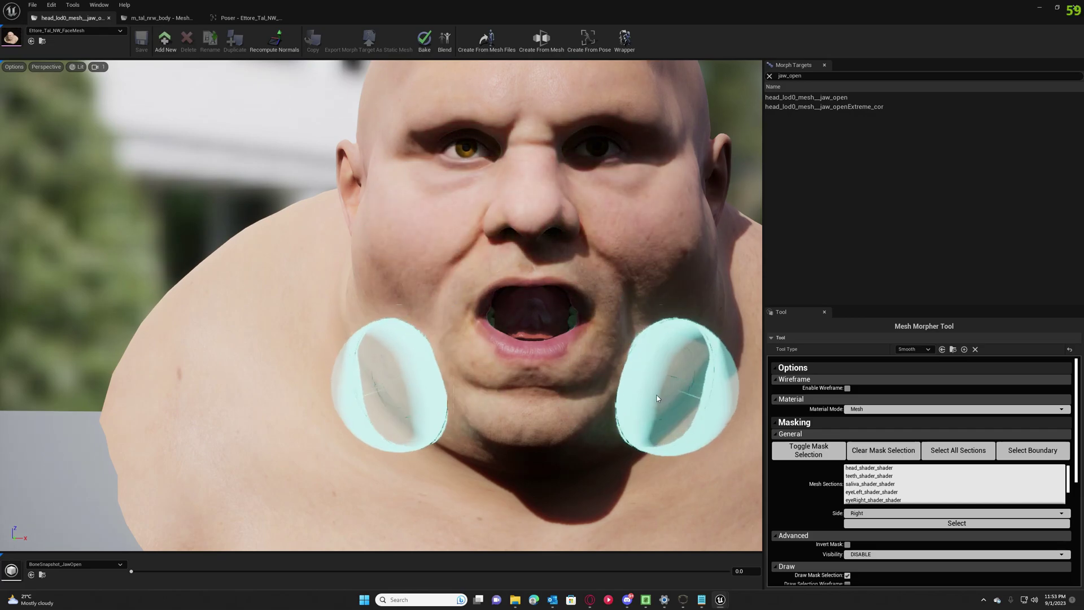
# - Clear the morph target filter and filter the Poser's animation curves by 'blink'
pyautogui.moveTo(657, 398); pyautogui.dragTo(677, 398, button='right')
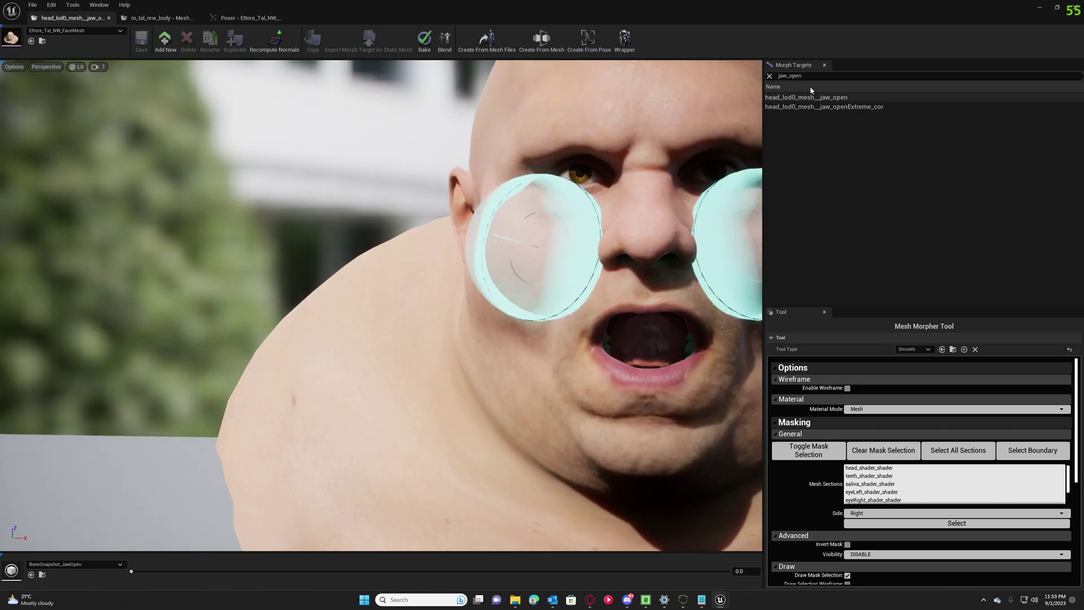
pyautogui.click(769, 76)
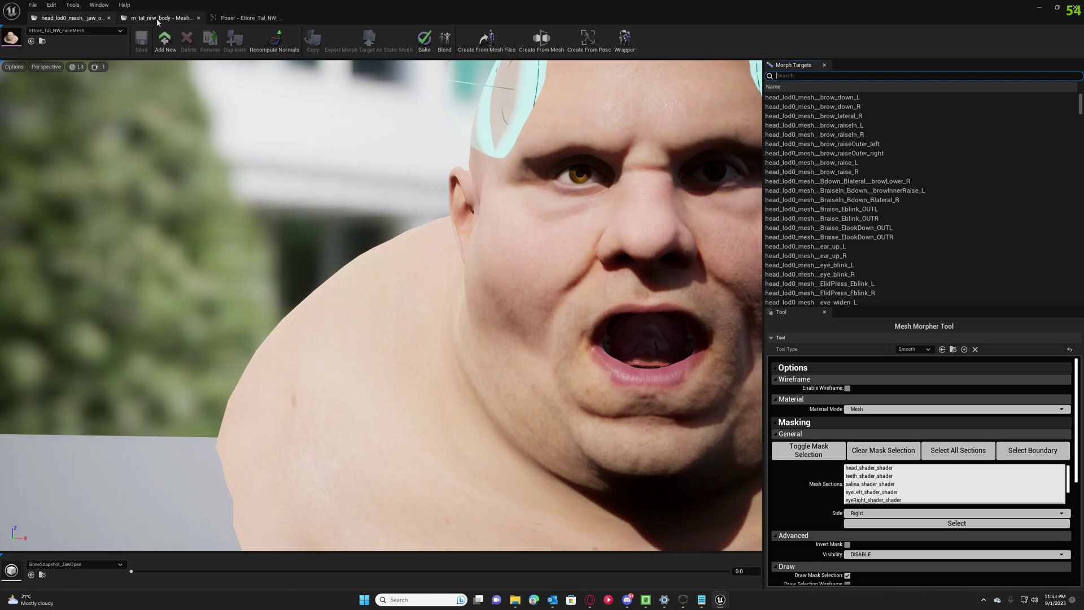
pyautogui.click(249, 17)
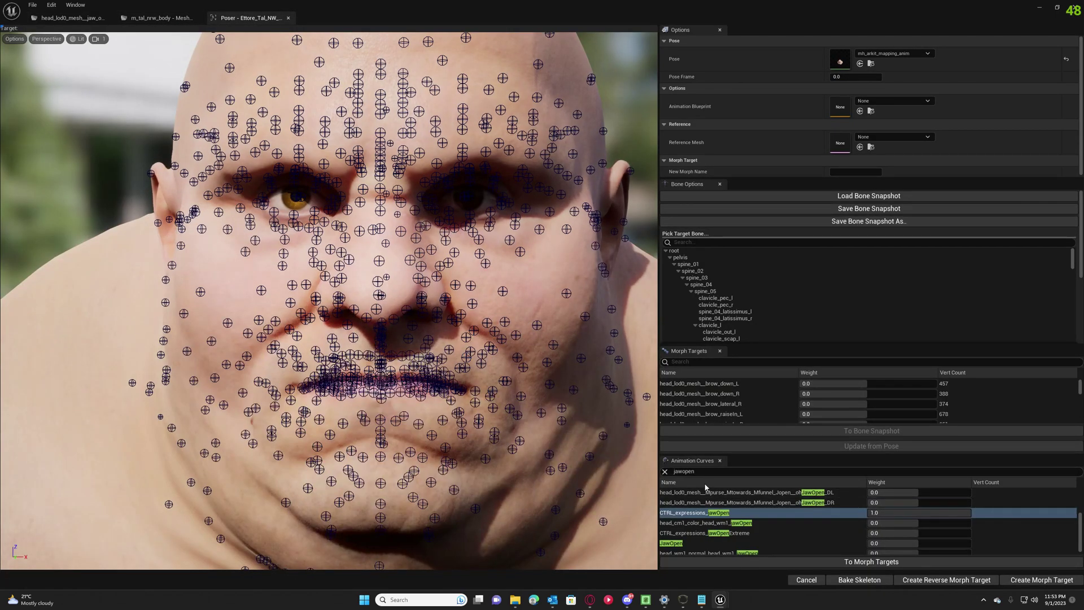
pyautogui.click(666, 472)
pyautogui.write('b')
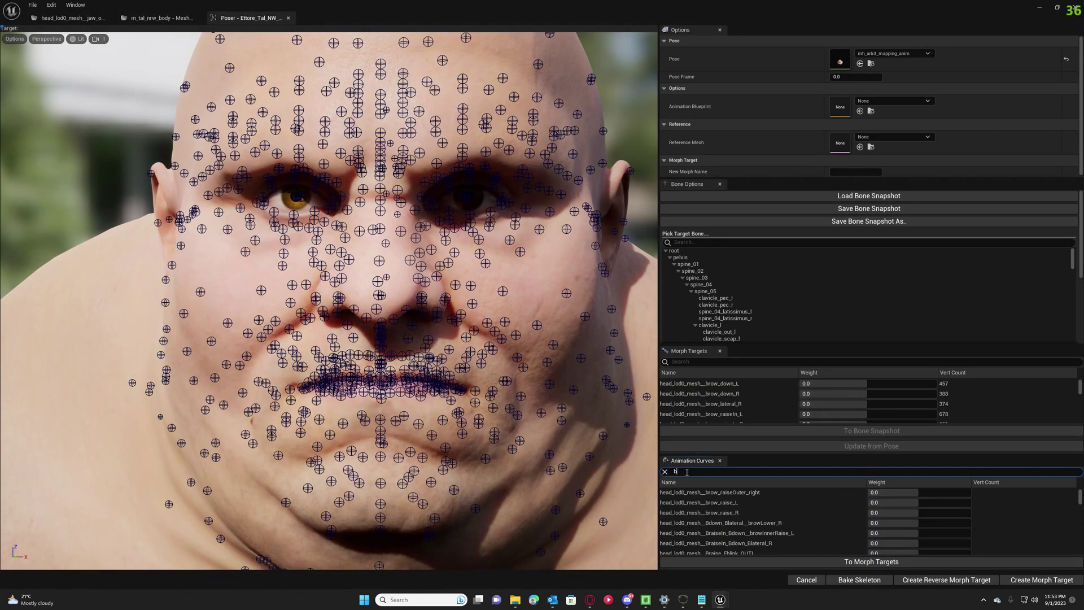
pyautogui.write('link')
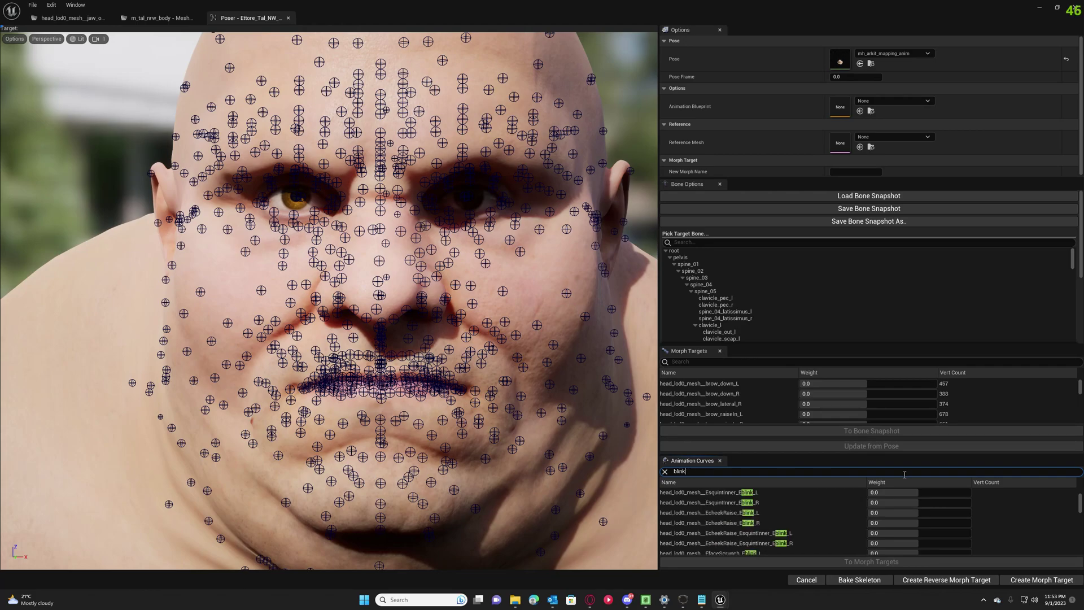
# - Set CTRL_expressions_eyeBlinkL weight to 1.0 and zoom in on the closed left eye
pyautogui.moveTo(1080, 502); pyautogui.dragTo(1082, 546)
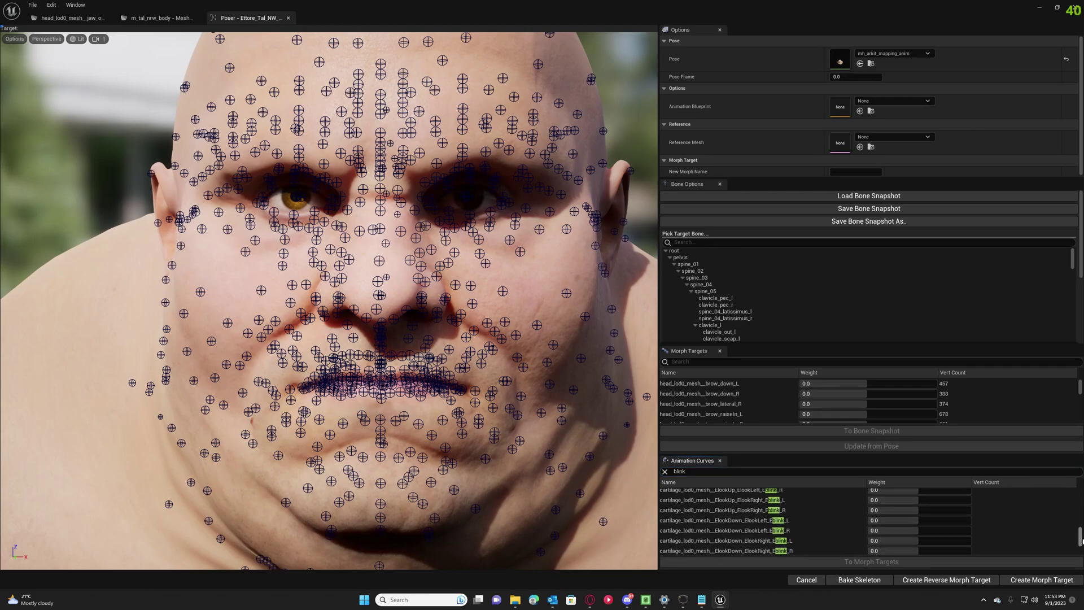
pyautogui.scroll(1, 729, 517)
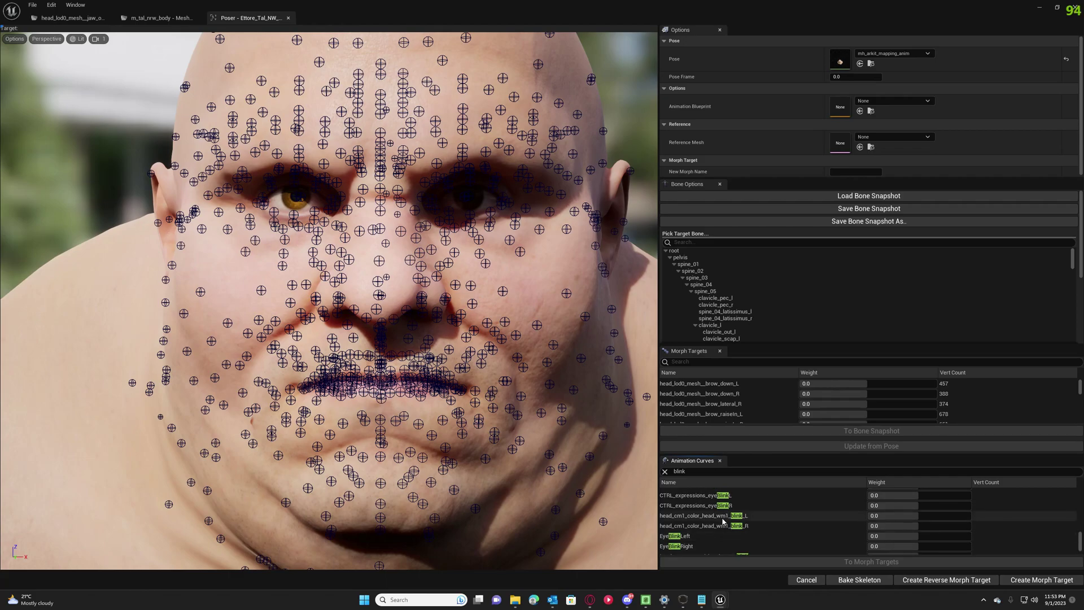
pyautogui.scroll(1, 727, 516)
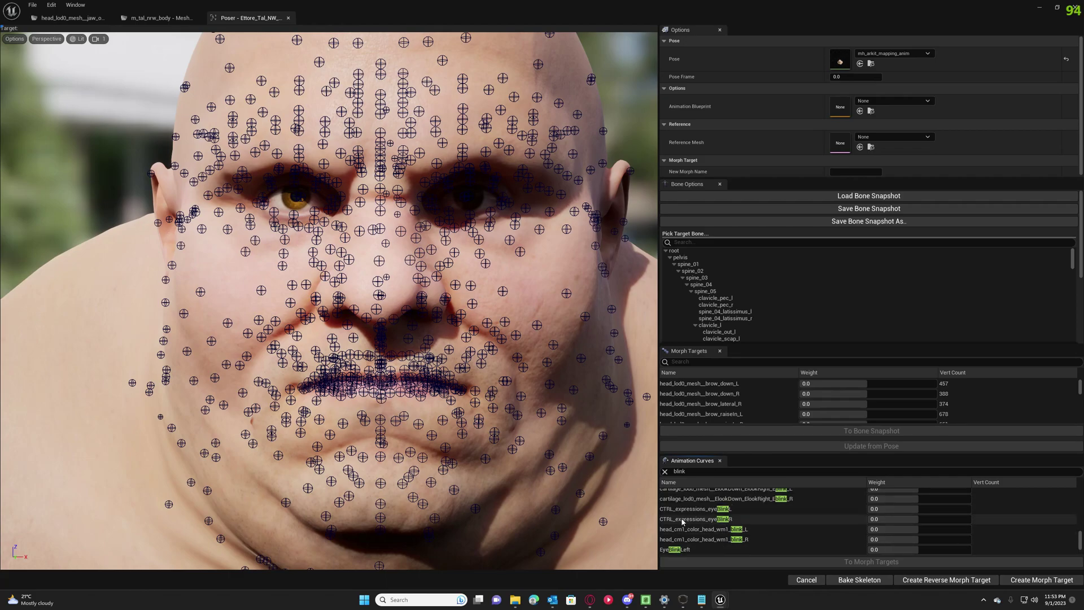
pyautogui.click(728, 512)
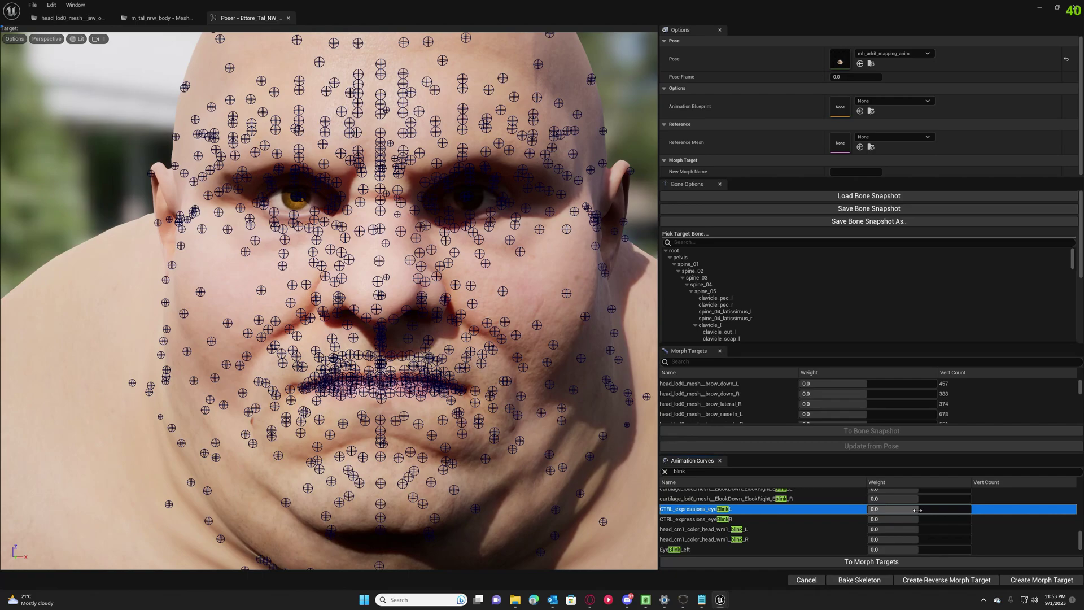
pyautogui.moveTo(918, 510); pyautogui.dragTo(960, 510)
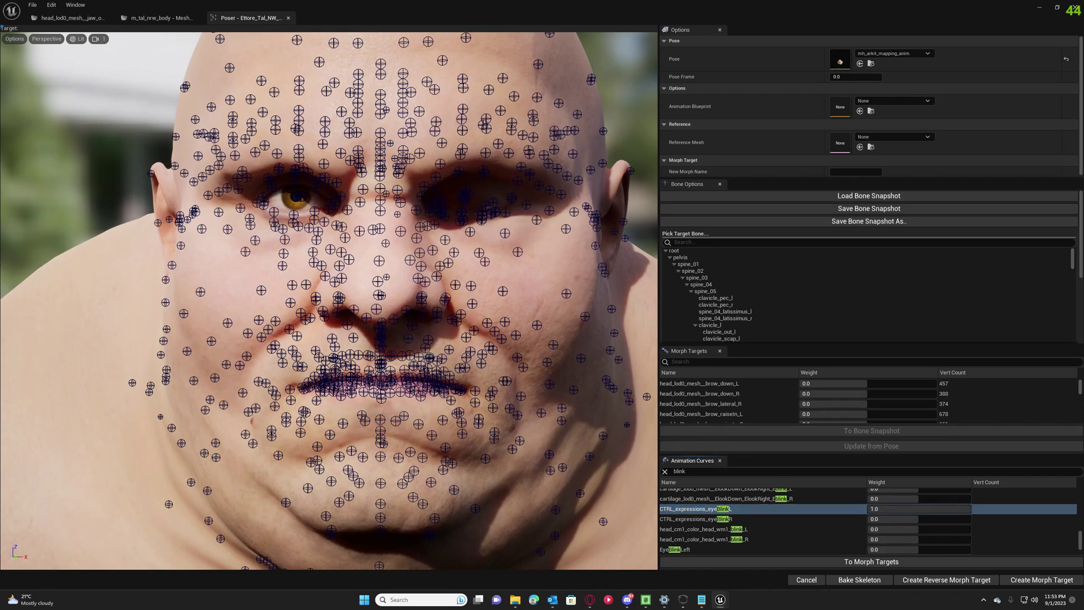
pyautogui.scroll(2, 329, 301)
pyautogui.scroll(2, 329, 301)
pyautogui.scroll(3, 329, 301)
pyautogui.scroll(2, 329, 301)
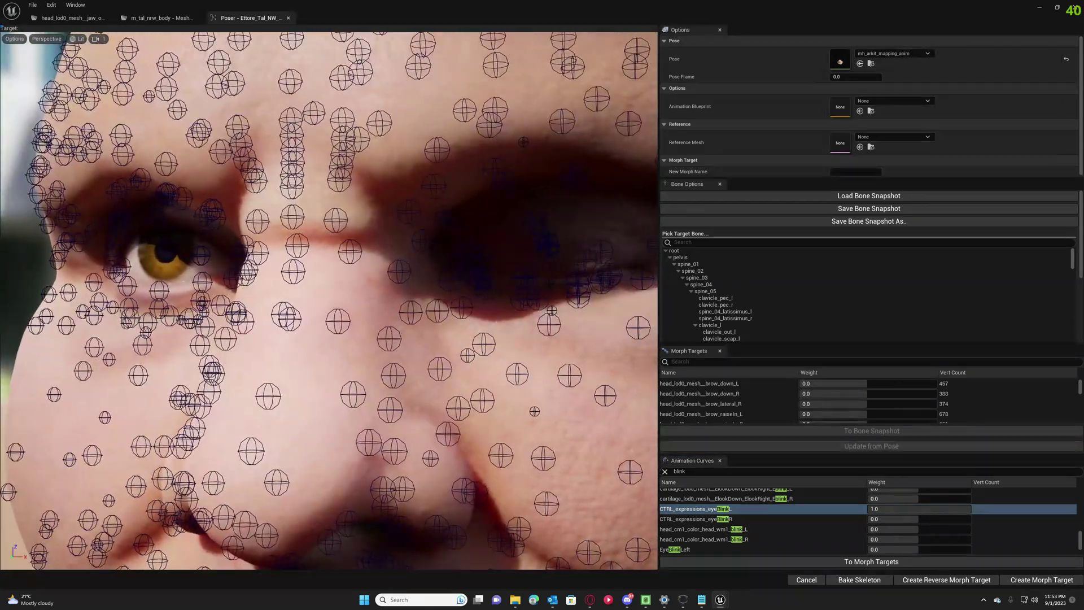
pyautogui.scroll(-1, 423, 270)
pyautogui.scroll(-3, 423, 270)
pyautogui.scroll(-2, 423, 270)
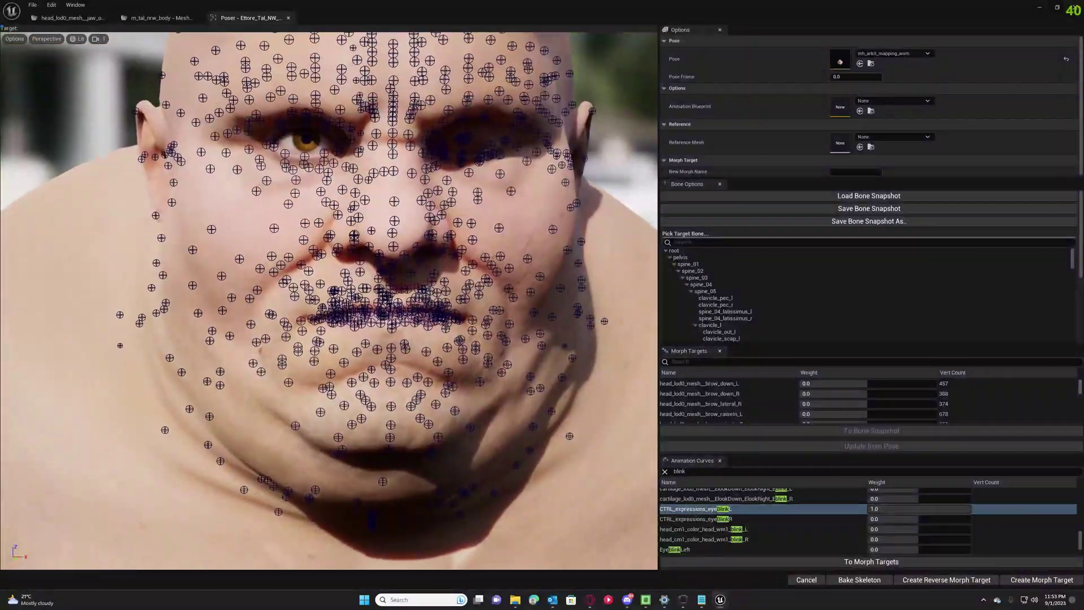
pyautogui.scroll(2, 329, 301)
pyautogui.scroll(2, 329, 301)
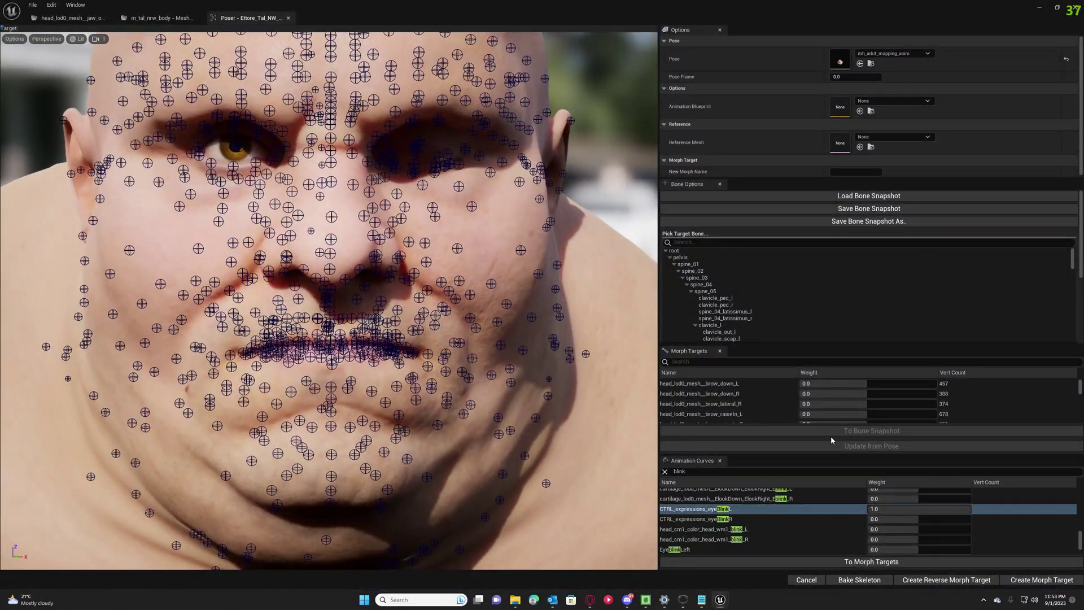
# - Save the left-blink pose as BoneSnapshot_eyeblinkL in the BoneSnapshots folder
pyautogui.click(828, 209)
pyautogui.click(727, 339)
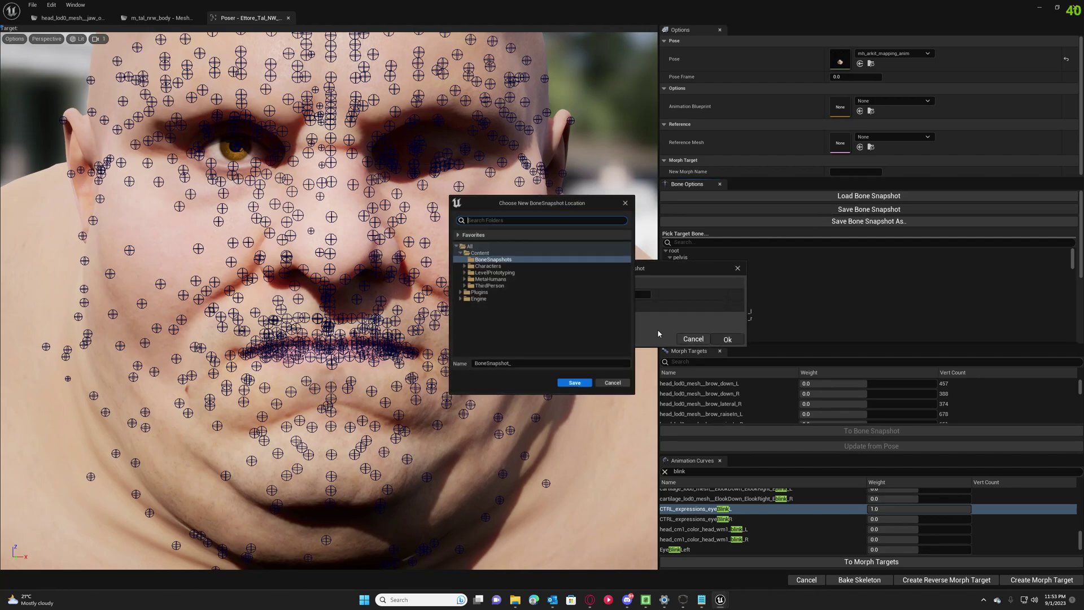
pyautogui.click(523, 367)
pyautogui.write('ey')
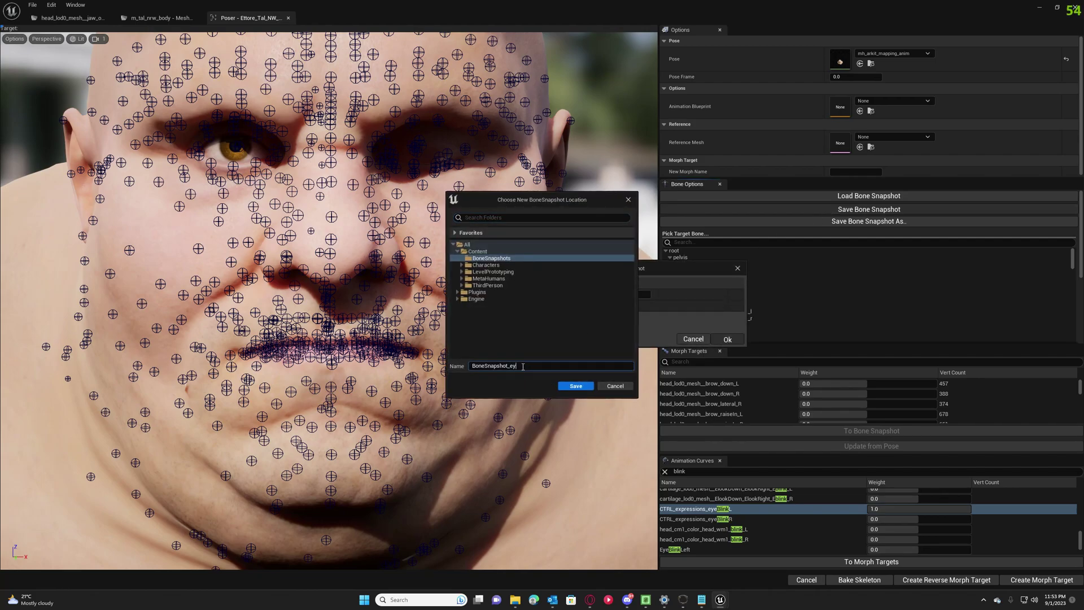
pyautogui.write('eblinkL')
pyautogui.click(580, 389)
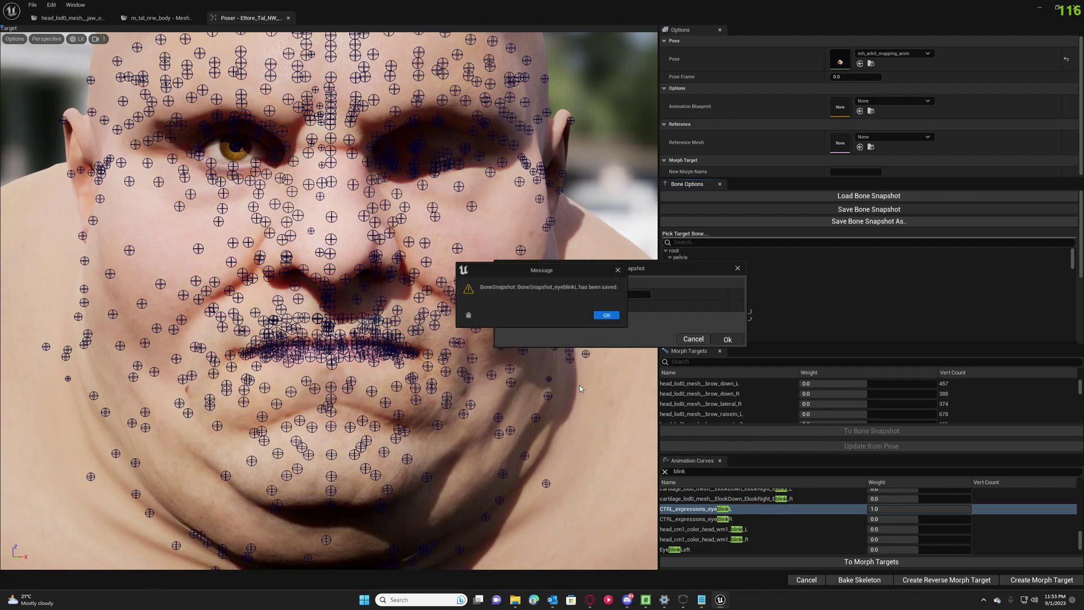
pyautogui.click(608, 320)
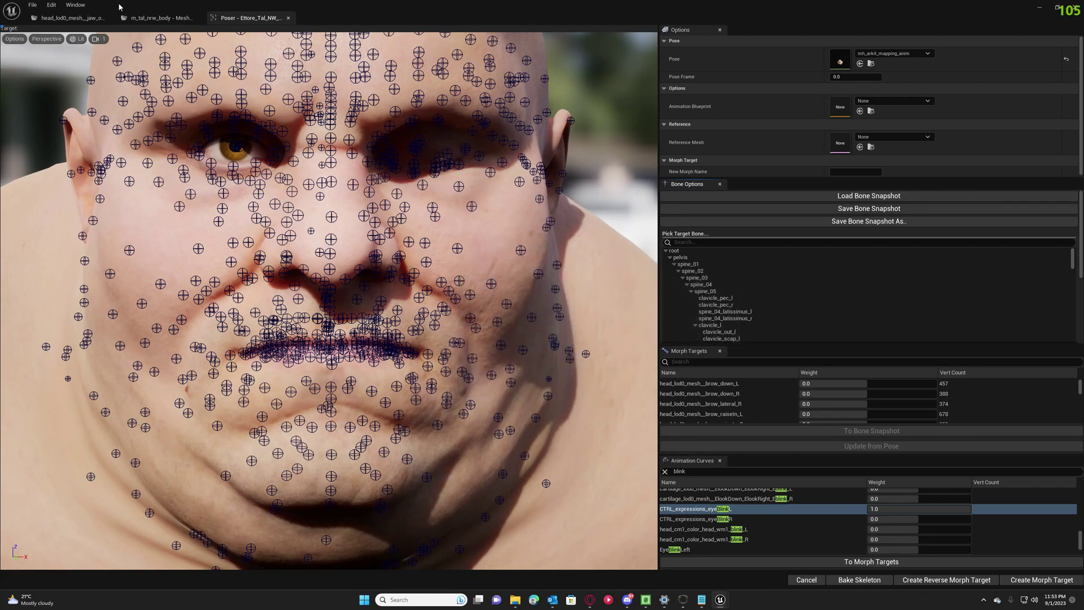
pyautogui.click(70, 18)
# - Preview BoneSnapshot_eyeblinkL on the face and filter morph targets by 'eye_blink'
pyautogui.click(76, 565)
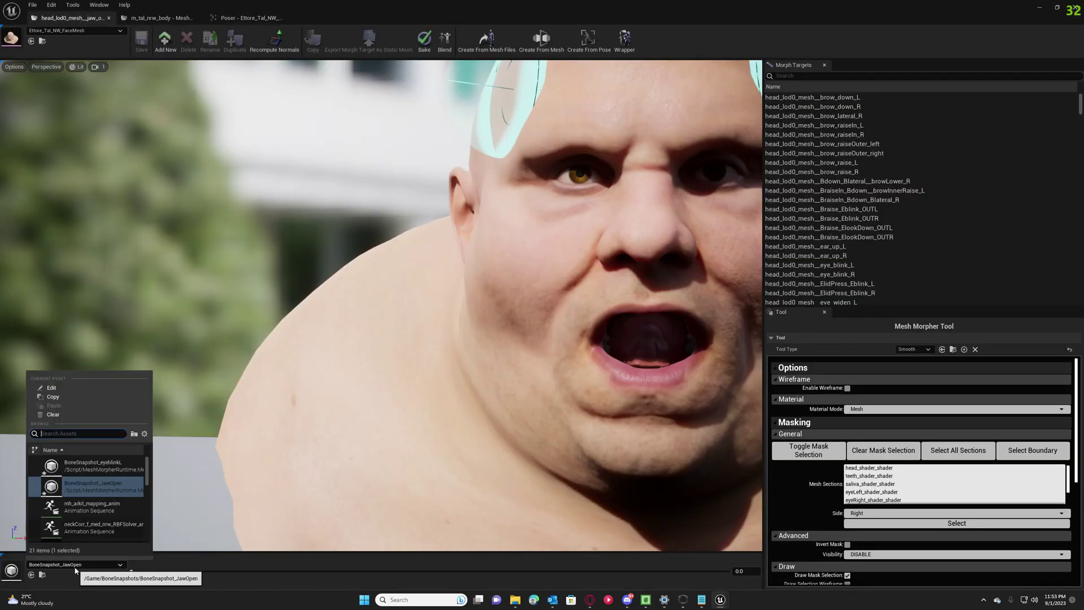
pyautogui.click(87, 467)
pyautogui.moveTo(377, 423); pyautogui.dragTo(376, 423, button='right')
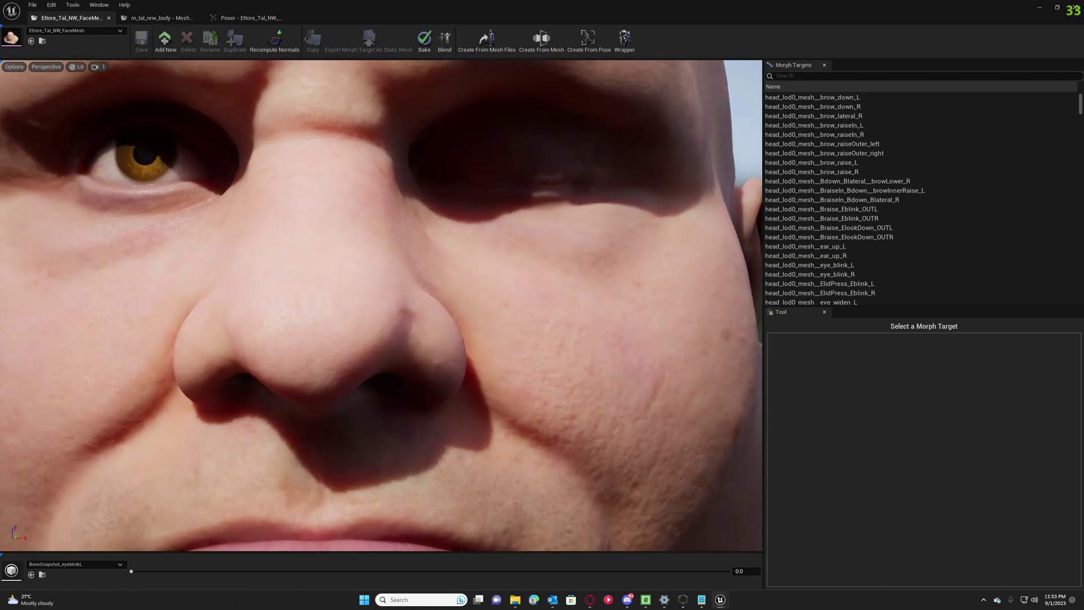
pyautogui.moveTo(426, 293); pyautogui.dragTo(426, 294, button='right')
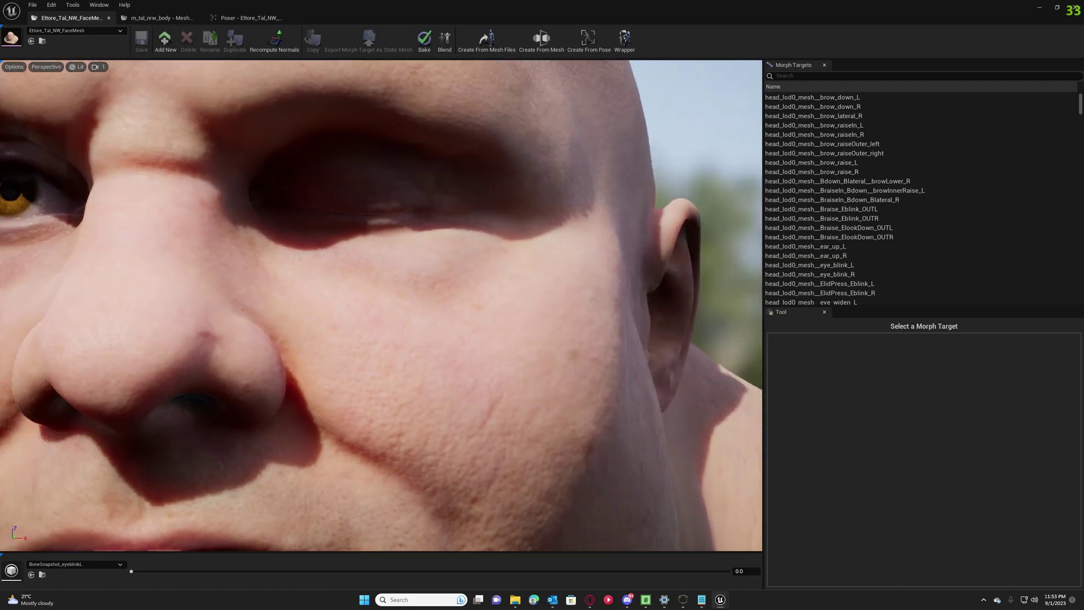
pyautogui.click(827, 76)
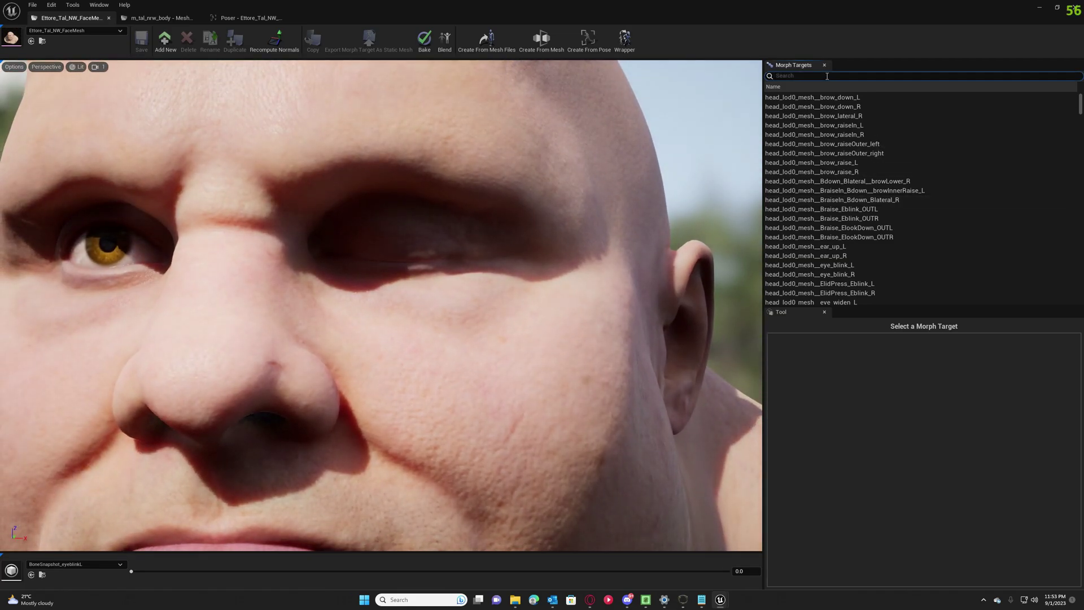
pyautogui.write('eye_')
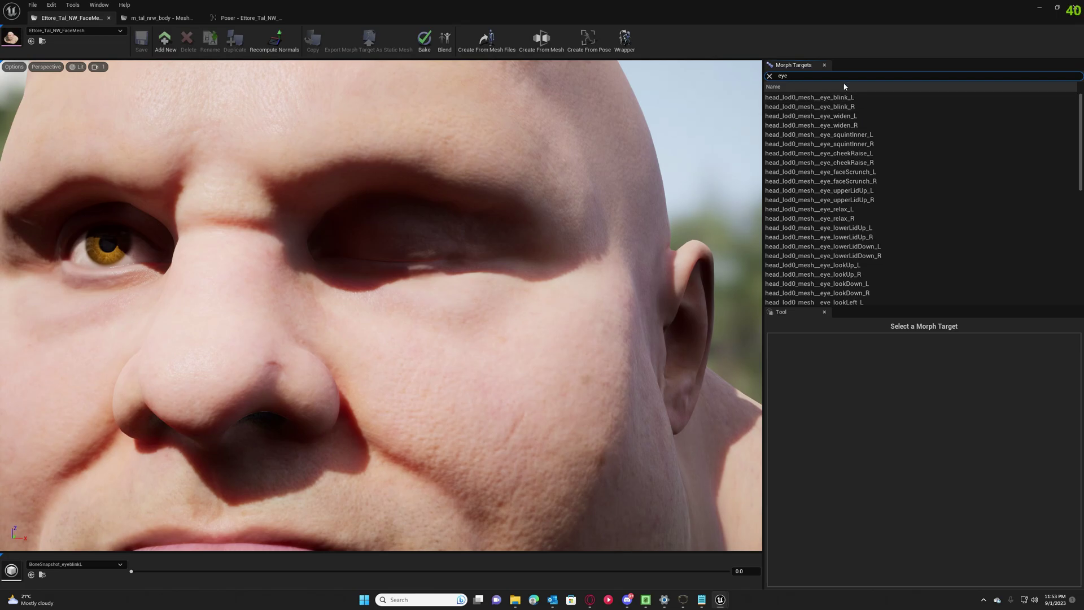
pyautogui.write('blink')
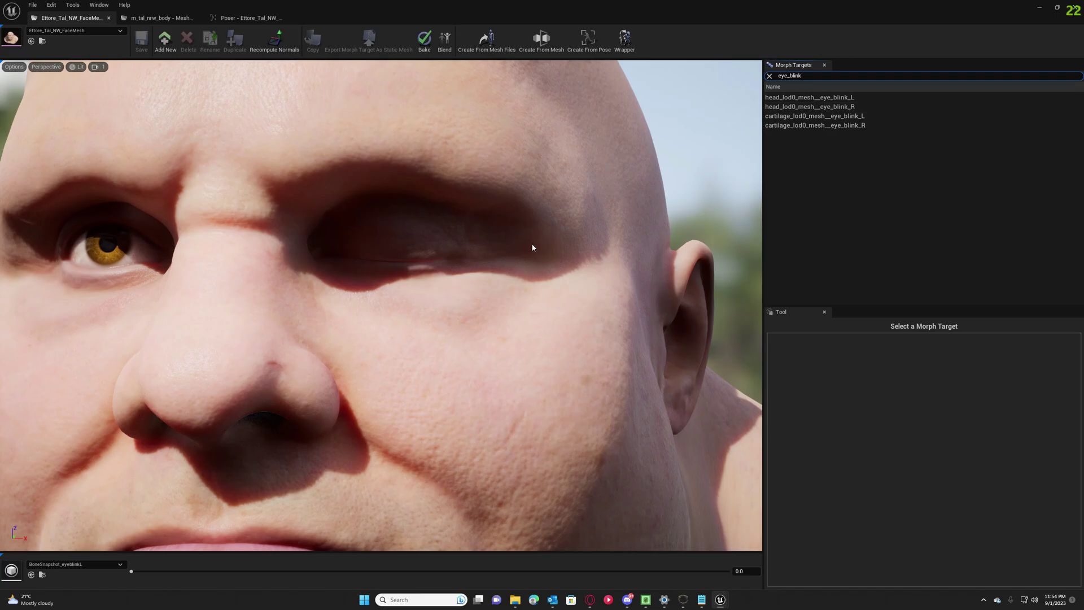
# - Open the head_lod0_mesh__eye_blink_L morph target and work the Smooth brush over both cheeks
pyautogui.click(834, 119)
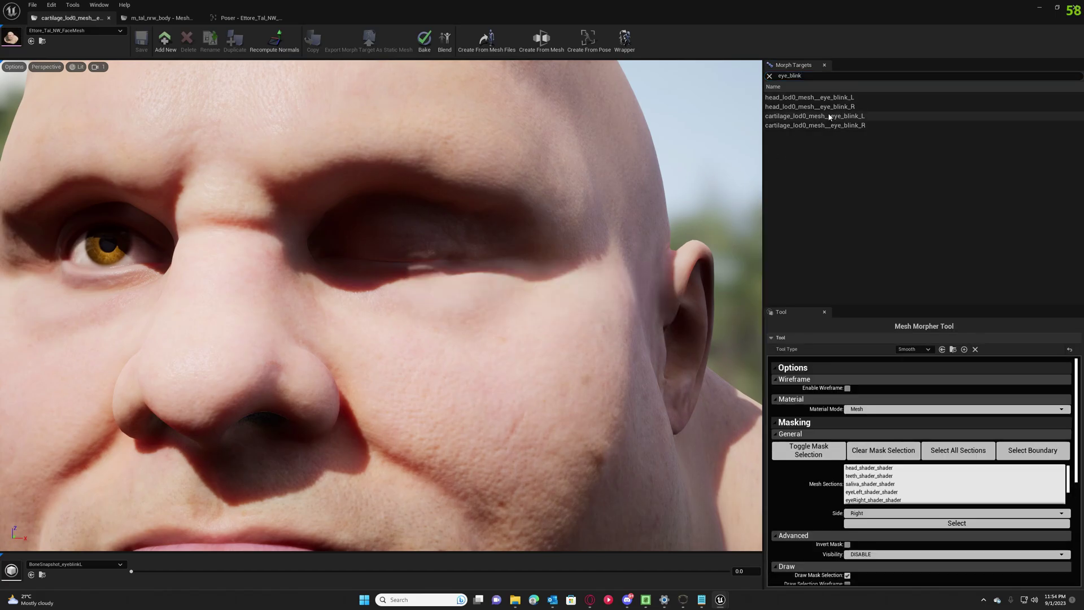
pyautogui.click(831, 97)
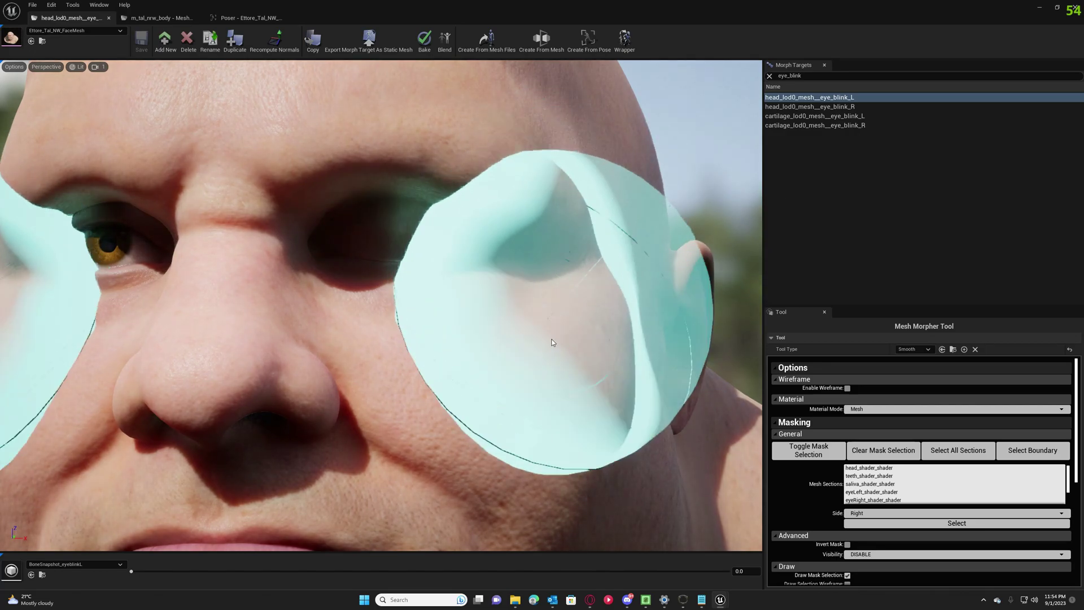
pyautogui.moveTo(460, 453)
pyautogui.mouseDown(button='middle')
pyautogui.moveTo(463, 435)
pyautogui.moveTo(678, 418)
pyautogui.mouseUp(button='middle')
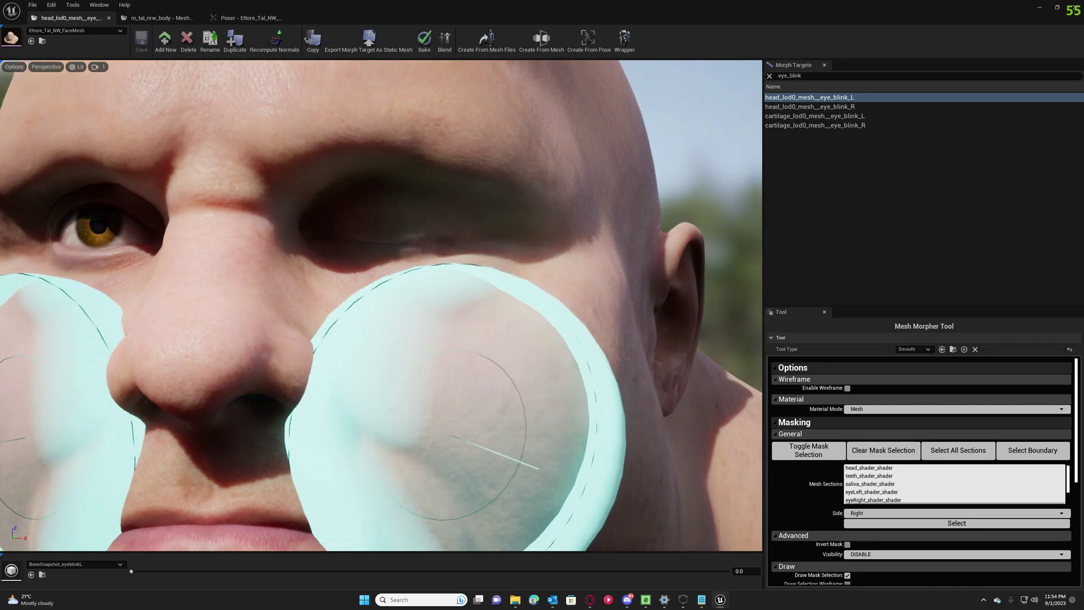
pyautogui.scroll(-2, 473, 452)
pyautogui.scroll(-2, 486, 437)
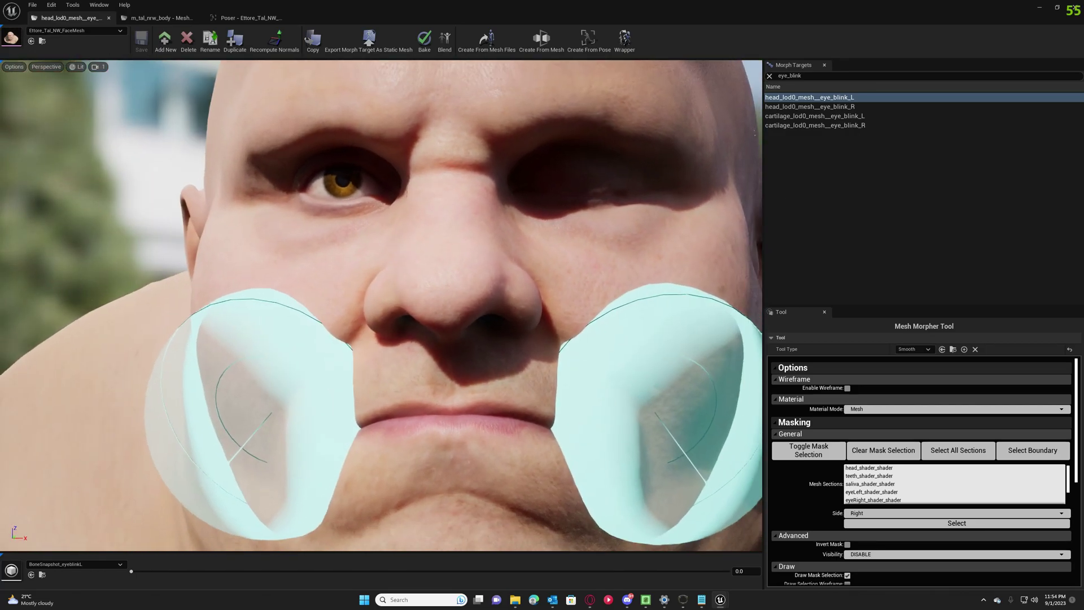
pyautogui.scroll(-1, 673, 418)
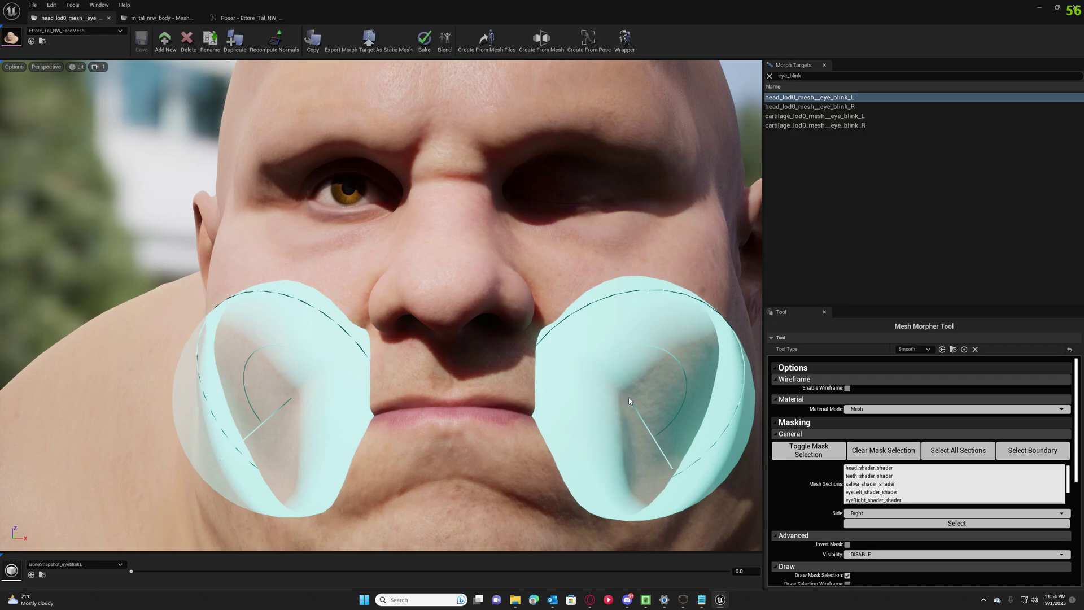
pyautogui.moveTo(629, 398); pyautogui.dragTo(629, 361)
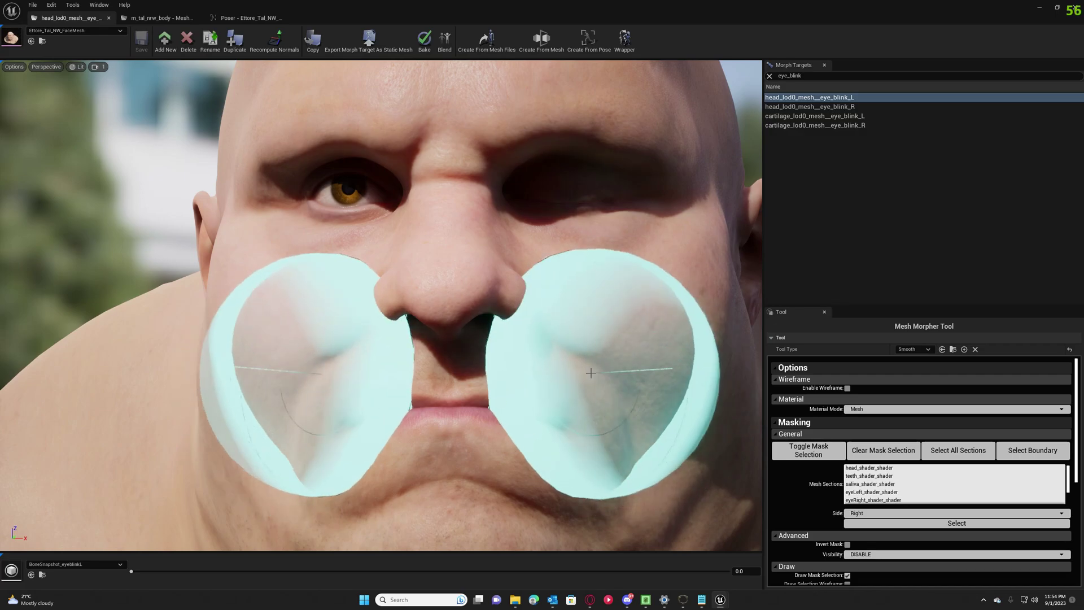